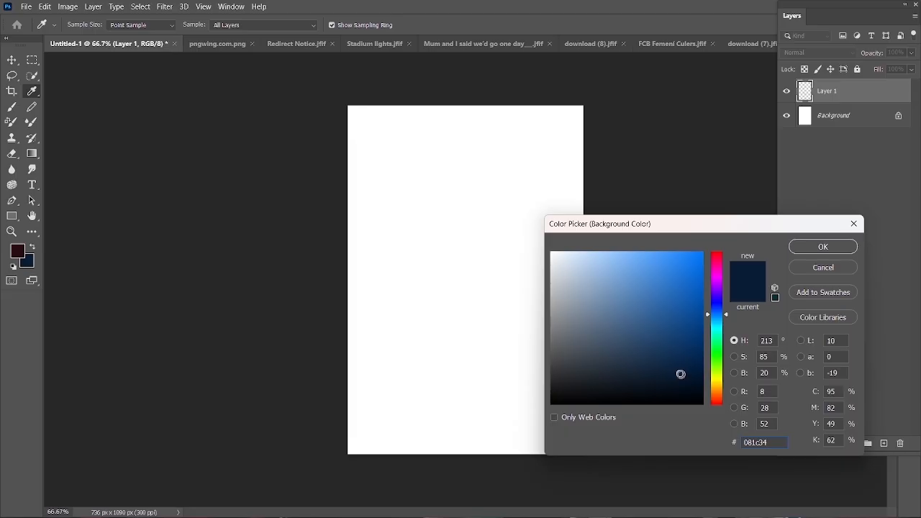
- Set the background colour to 081c34 and paint dark red down the right side of Layer 1 with a 1500 px soft brush
{"action": "left_click", "coordinate": [806, 248]}
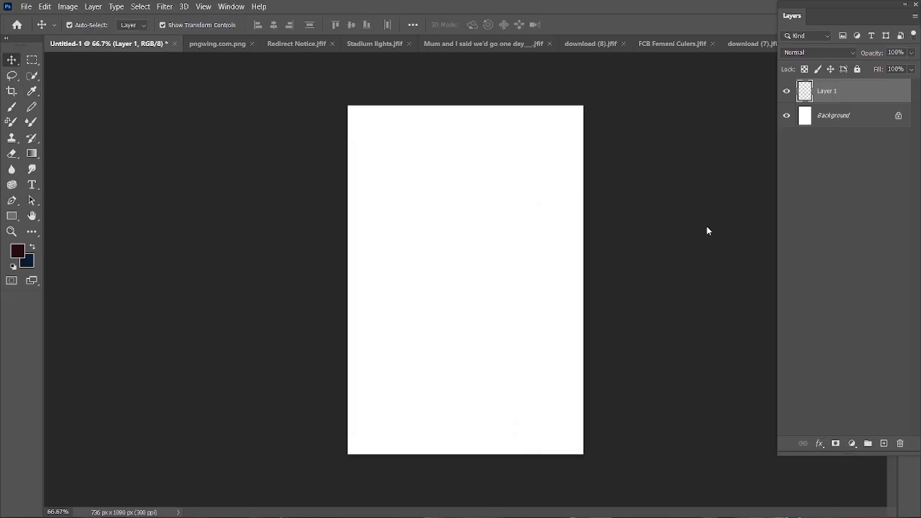
{"action": "key", "text": "b"}
{"action": "key", "text": "x"}
{"action": "scroll", "coordinate": [576, 396], "scroll_direction": "down", "scroll_amount": 2}
{"action": "left_click", "coordinate": [34, 248]}
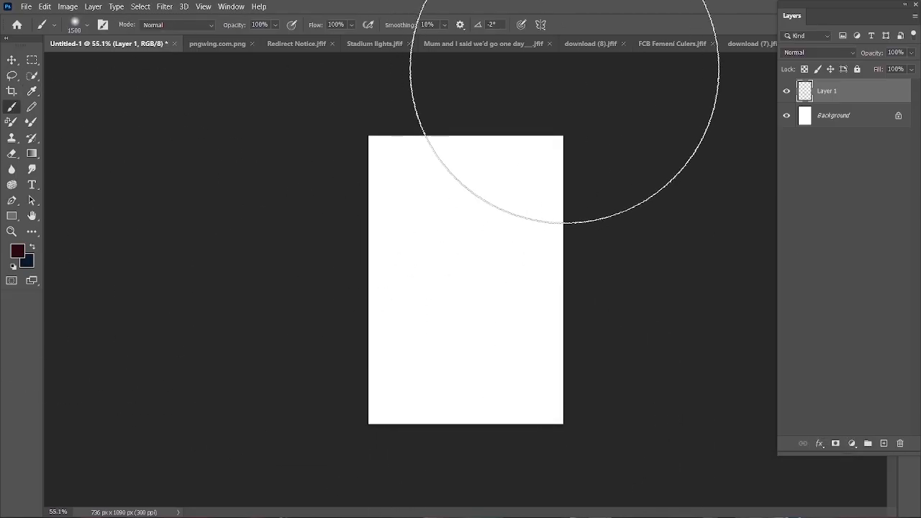
{"action": "left_click_drag", "start_coordinate": [564, 98], "coordinate": [558, 477]}
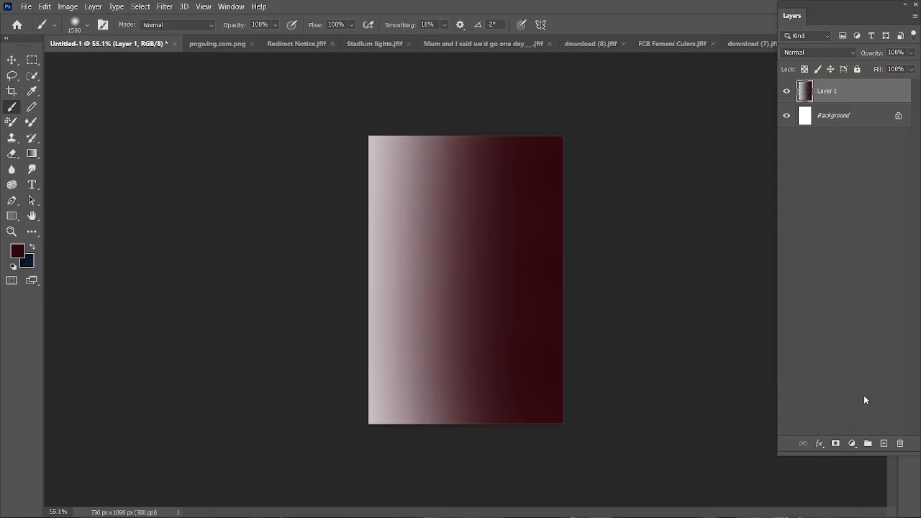
- Add a new layer above Layer 1 and paint dark blue down the left side of the canvas
{"action": "left_click", "coordinate": [884, 443]}
{"action": "left_click", "coordinate": [32, 247]}
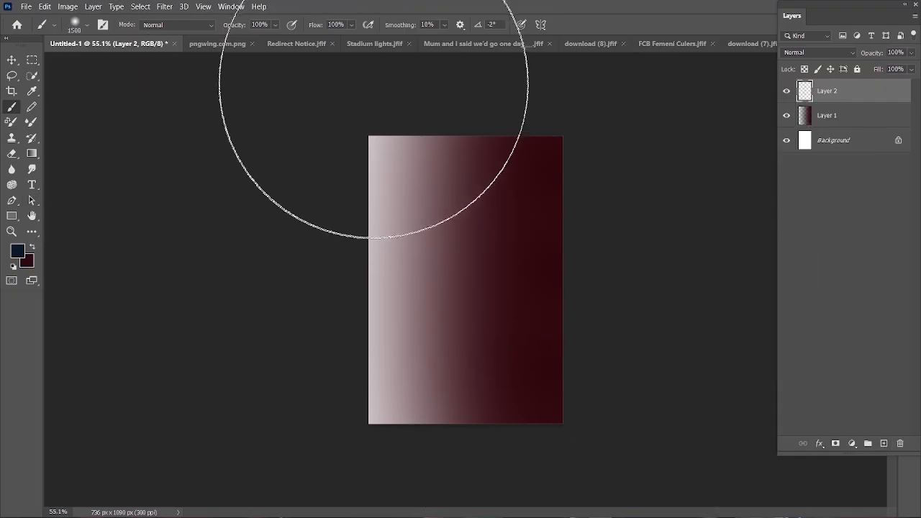
{"action": "left_click_drag", "start_coordinate": [375, 41], "coordinate": [382, 468]}
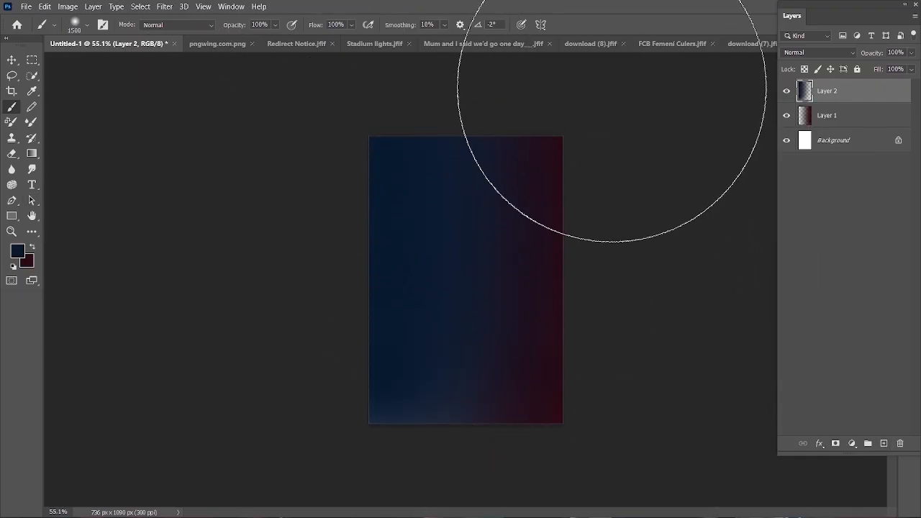
- Enlarge the brush to 2000 px and set Layer 2's opacity to 88%
{"action": "key", "text": "bracketright"}
{"action": "key", "text": "bracketright"}
{"action": "key", "text": "bracketright"}
{"action": "key", "text": "bracketright"}
{"action": "key", "text": "bracketright"}
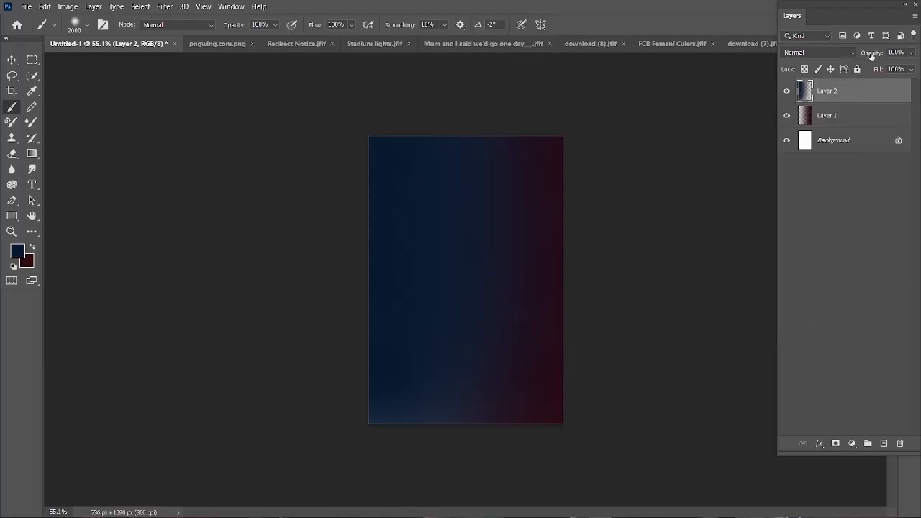
{"action": "left_click_drag", "start_coordinate": [871, 55], "coordinate": [864, 56]}
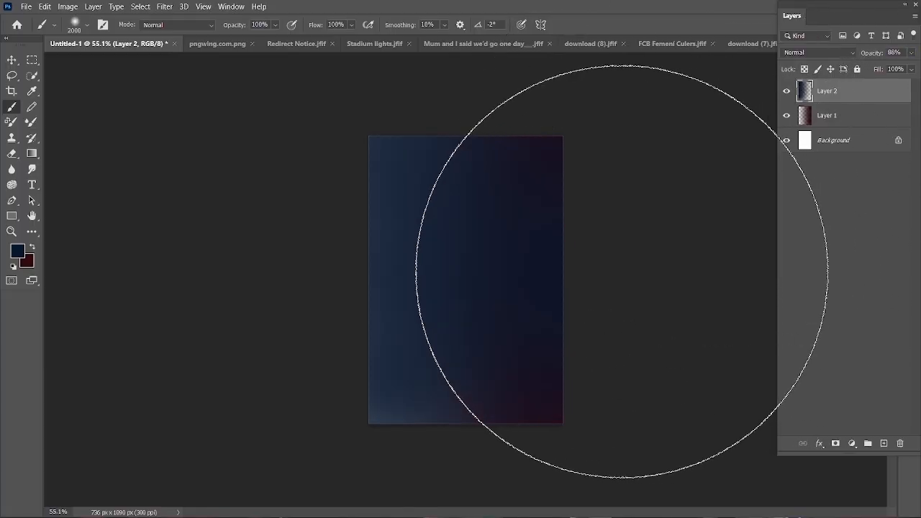
- Try painting dark red over the right side of Layer 2 with the 2000 px brush
{"action": "left_click", "coordinate": [32, 247]}
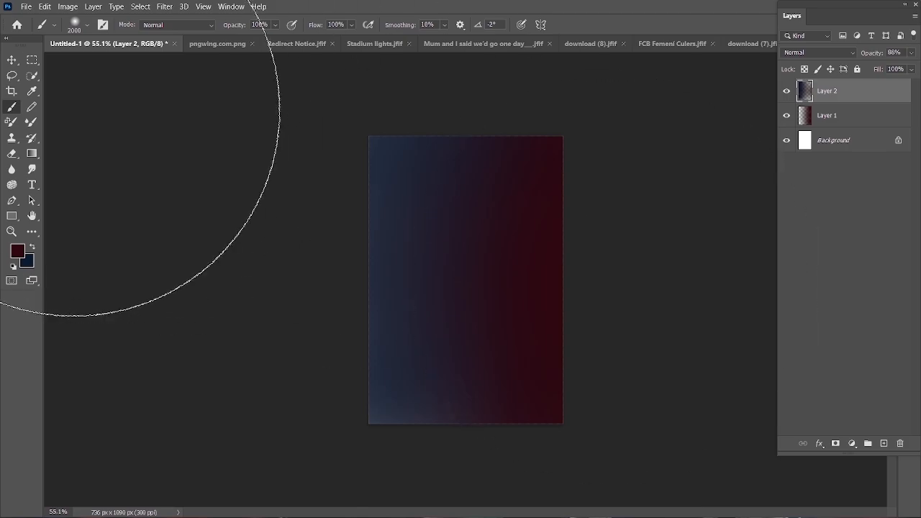
{"action": "left_click", "coordinate": [12, 60]}
{"action": "key", "text": "ctrl+plus"}
{"action": "scroll", "coordinate": [439, 301], "scroll_direction": "down", "scroll_amount": 2}
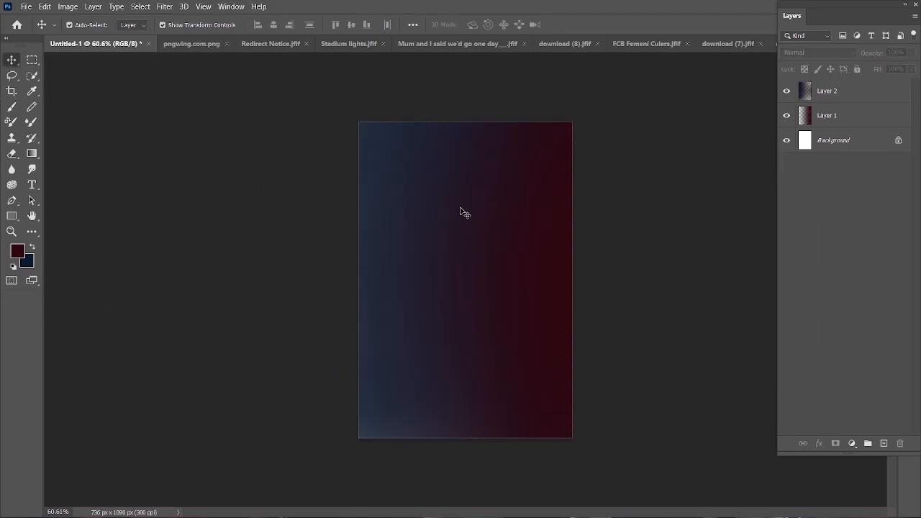
- Extend the dark red on Layer 1 from the right edge inward with the 2000 px brush, undoing the last dab
{"action": "left_click", "coordinate": [823, 119]}
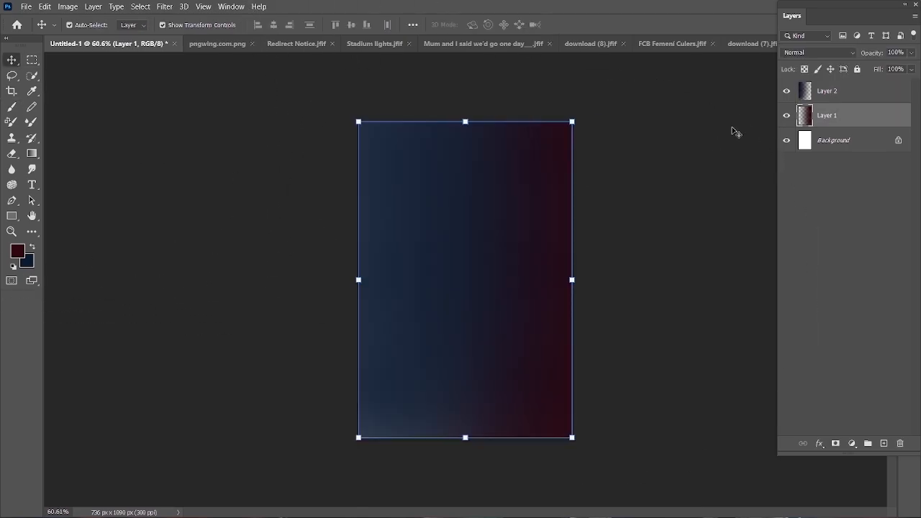
{"action": "left_click", "coordinate": [11, 106]}
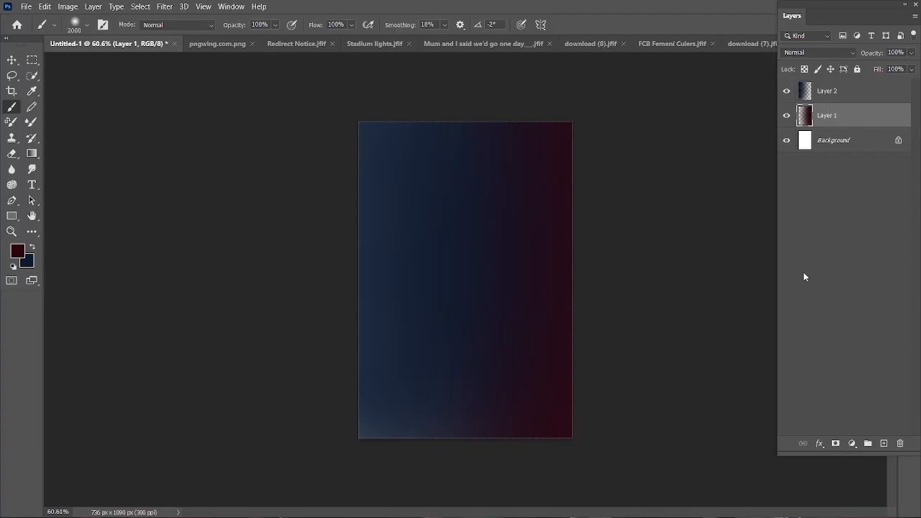
{"action": "left_click", "coordinate": [616, 274]}
{"action": "left_click", "coordinate": [519, 276]}
{"action": "left_click", "coordinate": [418, 269]}
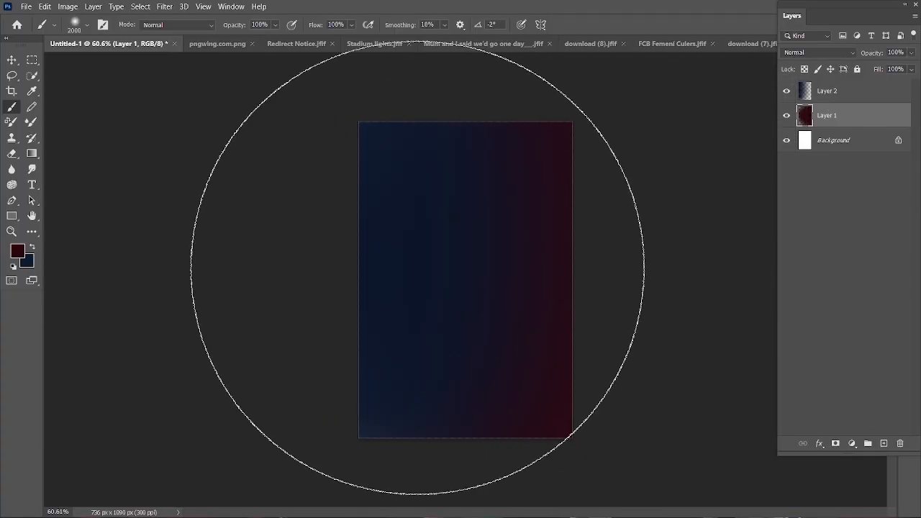
{"action": "key", "text": "ctrl+z"}
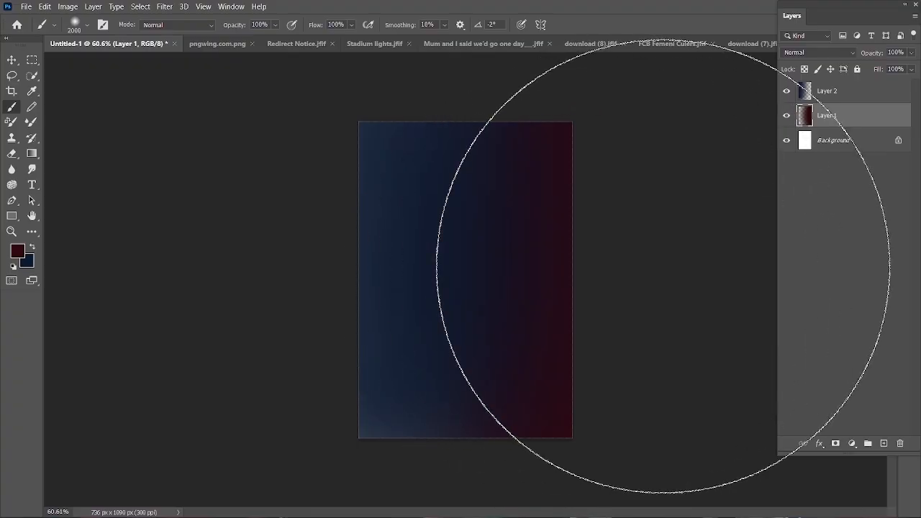
- Choose a darker navy foreground colour and dab it on the left side of Layer 1 with a 1900 px brush
{"action": "left_click", "coordinate": [17, 250]}
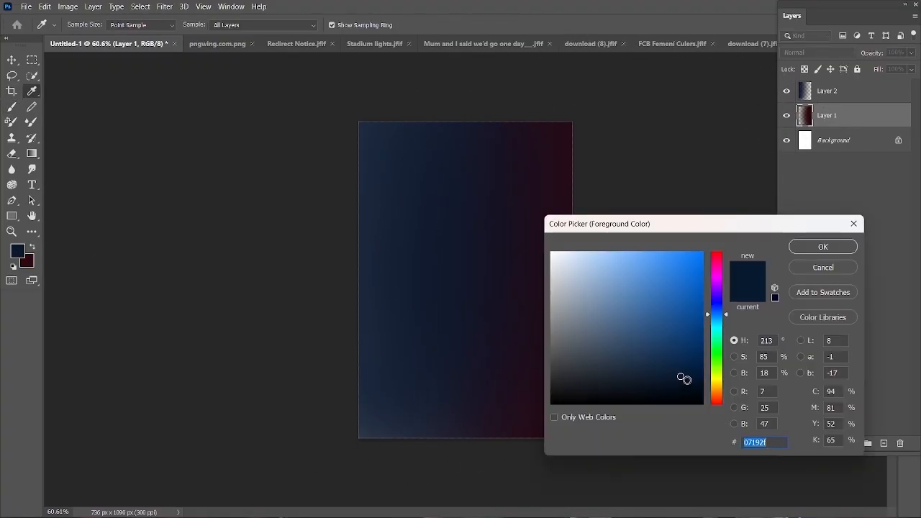
{"action": "left_click", "coordinate": [823, 247]}
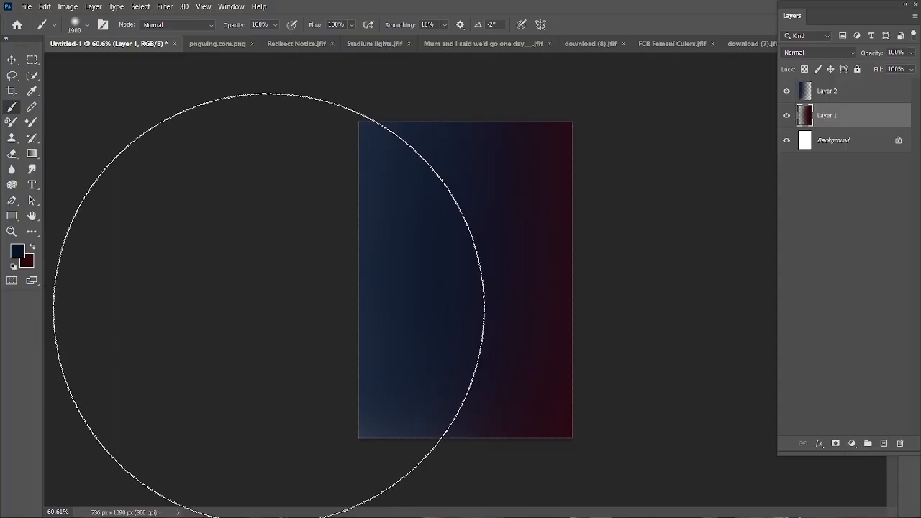
{"action": "left_click", "coordinate": [276, 284]}
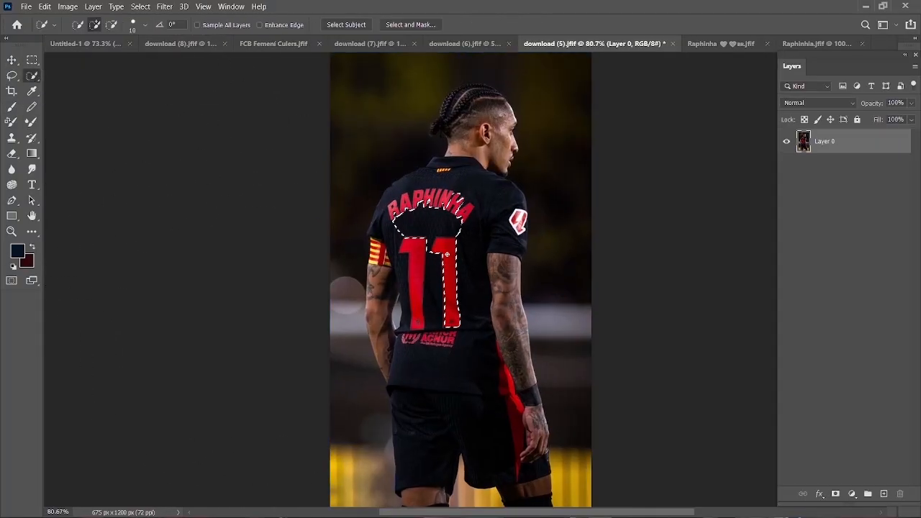
- Select the whole player in download (5).jfif by outlining him with the Object Selection tool in Lasso mode
{"action": "mouse_move", "coordinate": [447, 254]}
{"action": "left_mouse_down"}
{"action": "mouse_move", "coordinate": [428, 387]}
{"action": "mouse_move", "coordinate": [388, 208]}
{"action": "left_mouse_up"}
{"action": "right_click", "coordinate": [32, 76]}
{"action": "left_click", "coordinate": [83, 75]}
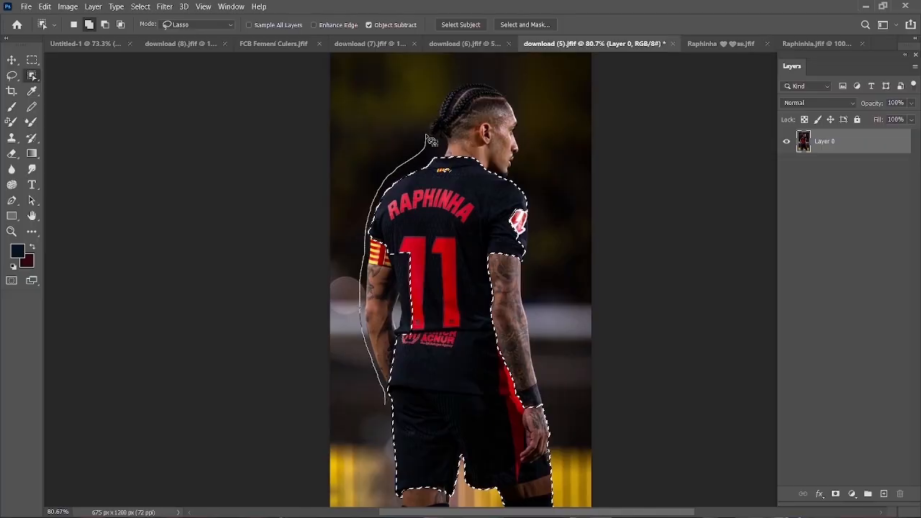
{"action": "mouse_move", "coordinate": [559, 504]}
{"action": "left_mouse_down"}
{"action": "mouse_move", "coordinate": [386, 425]}
{"action": "mouse_move", "coordinate": [387, 405]}
{"action": "left_mouse_up"}
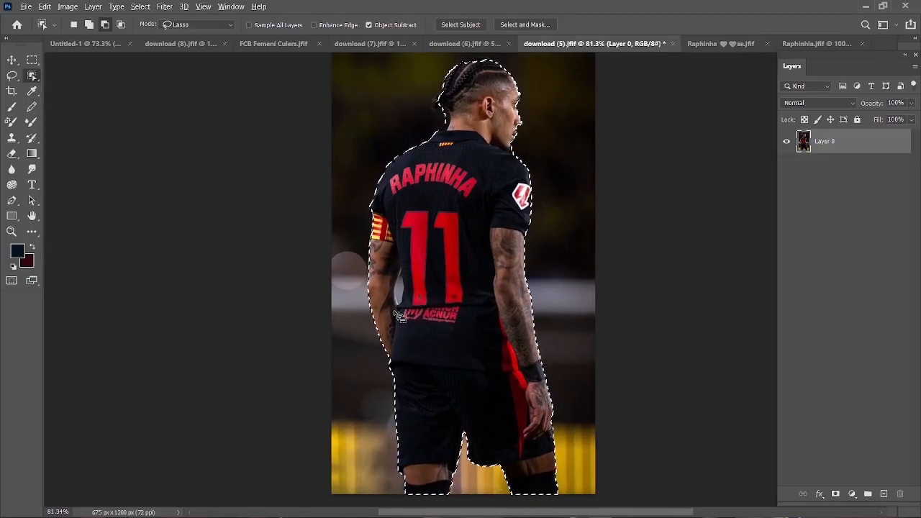
- Try to subtract the background gap between the player's left arm and his shirt from the selection
{"action": "scroll", "coordinate": [400, 309], "scroll_direction": "up", "scroll_amount": 12}
{"action": "left_click_drag", "start_coordinate": [394, 277], "coordinate": [411, 232]}
{"action": "left_click_drag", "start_coordinate": [395, 278], "coordinate": [395, 274]}
{"action": "right_click", "coordinate": [32, 76]}
{"action": "left_click", "coordinate": [81, 86]}
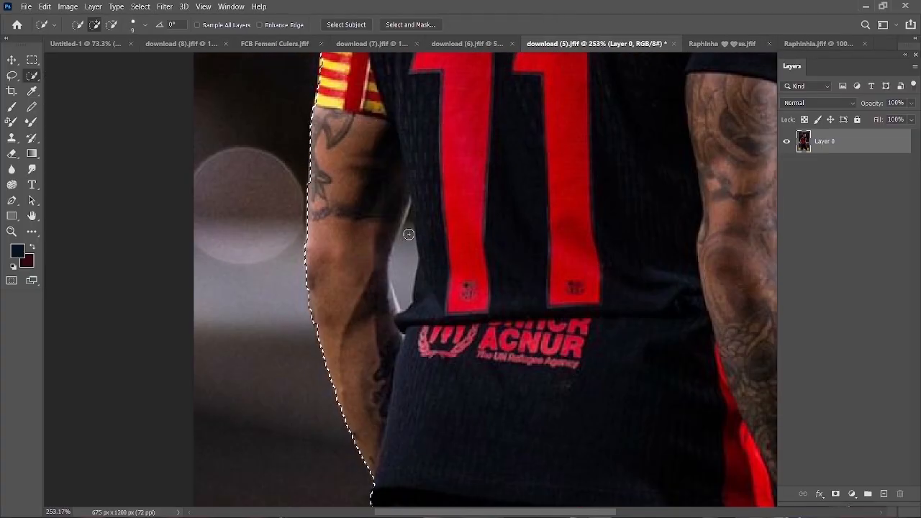
{"action": "left_click_drag", "start_coordinate": [409, 236], "coordinate": [404, 296]}
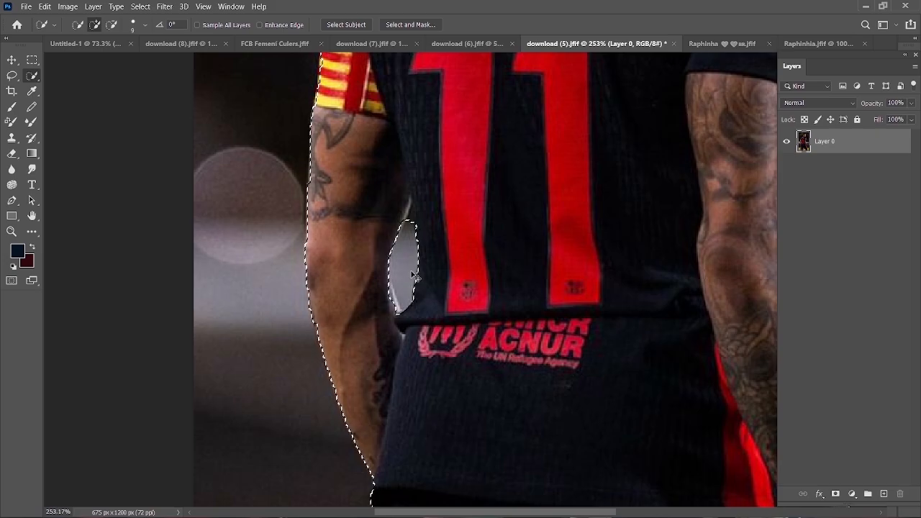
- Refine the selection edge around the player's hair and the back of his neck with the Quick Selection tool
{"action": "scroll", "coordinate": [437, 245], "scroll_direction": "down", "scroll_amount": 5}
{"action": "scroll", "coordinate": [411, 191], "scroll_direction": "up", "scroll_amount": 5}
{"action": "scroll", "coordinate": [411, 191], "scroll_direction": "down", "scroll_amount": 4}
{"action": "scroll", "coordinate": [359, 291], "scroll_direction": "up", "scroll_amount": 6}
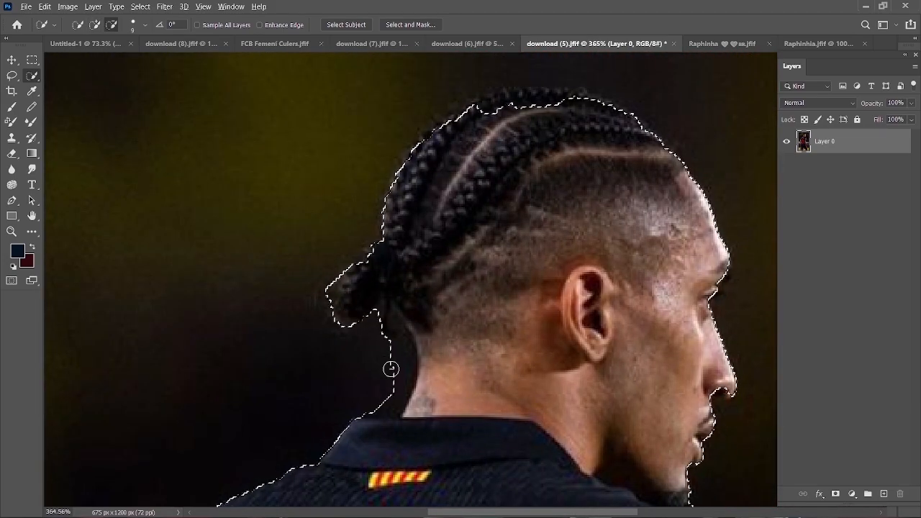
{"action": "scroll", "coordinate": [403, 285], "scroll_direction": "up", "scroll_amount": 5}
{"action": "scroll", "coordinate": [323, 314], "scroll_direction": "down", "scroll_amount": 5}
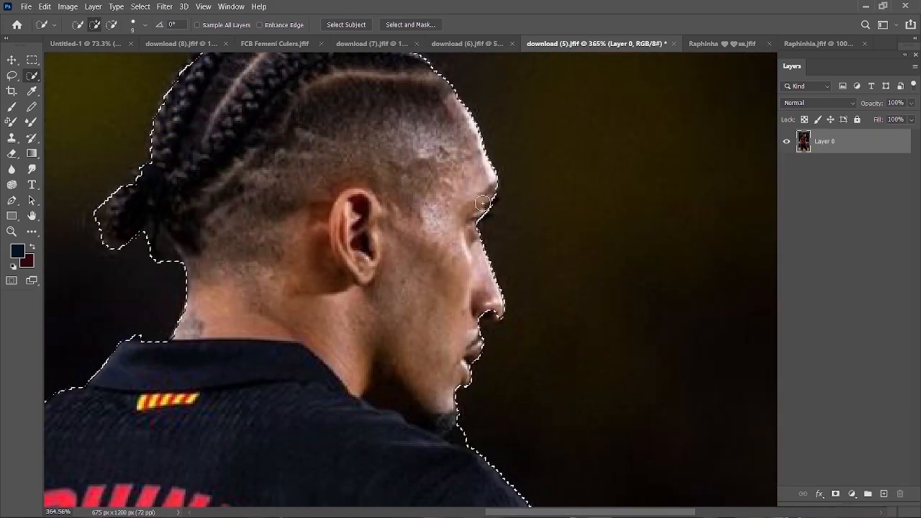
- Refine the selection edge along the player's face, chin and right shoulder
{"action": "scroll", "coordinate": [516, 208], "scroll_direction": "down", "scroll_amount": 1}
{"action": "scroll", "coordinate": [452, 180], "scroll_direction": "up", "scroll_amount": 5}
{"action": "left_click_drag", "start_coordinate": [529, 346], "coordinate": [503, 195]}
{"action": "scroll", "coordinate": [378, 285], "scroll_direction": "down", "scroll_amount": 5}
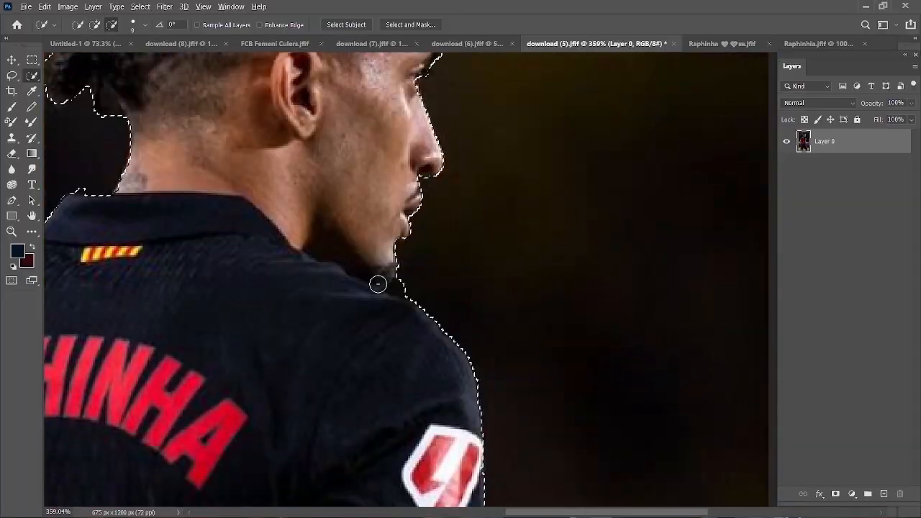
{"action": "scroll", "coordinate": [379, 286], "scroll_direction": "up", "scroll_amount": 4}
{"action": "left_click", "coordinate": [437, 290], "text": "alt"}
{"action": "scroll", "coordinate": [438, 290], "scroll_direction": "down", "scroll_amount": 6}
{"action": "scroll", "coordinate": [450, 208], "scroll_direction": "down", "scroll_amount": 6}
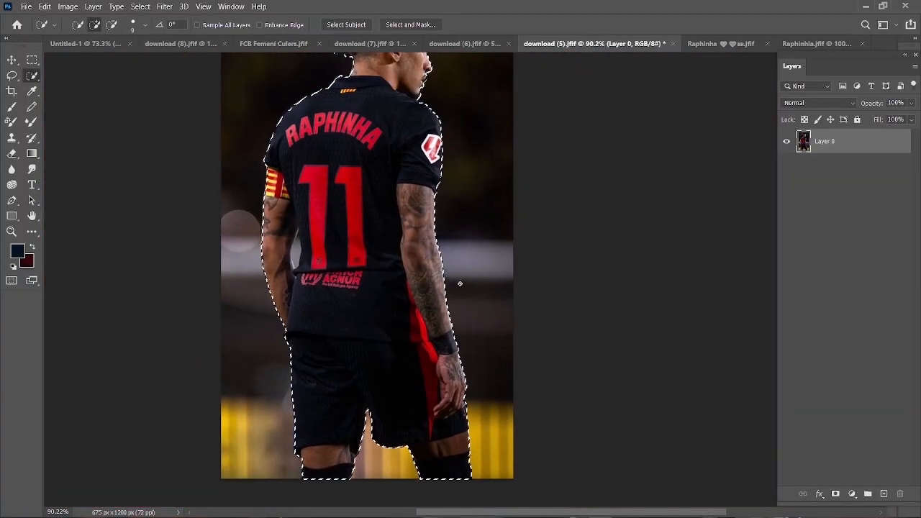
- Invert the selection, delete the background around the player and deselect
{"action": "key", "text": "ctrl+shift+i"}
{"action": "key", "text": "Delete"}
{"action": "key", "text": "ctrl+d"}
- Outline the leftover gap between the left arm and the shirt with a Pen path and convert it to an anti-aliased selection
{"action": "key", "text": "p"}
{"action": "scroll", "coordinate": [336, 344], "scroll_direction": "up", "scroll_amount": 7}
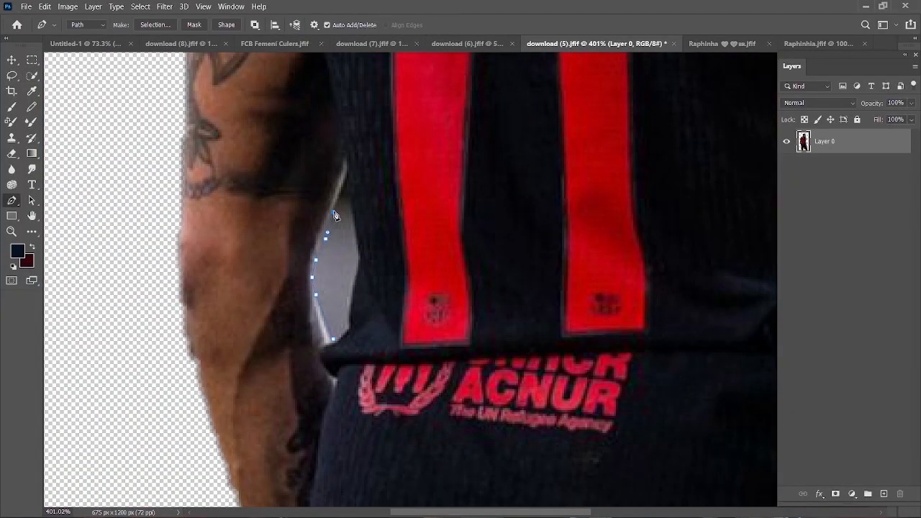
{"action": "right_click", "coordinate": [330, 338]}
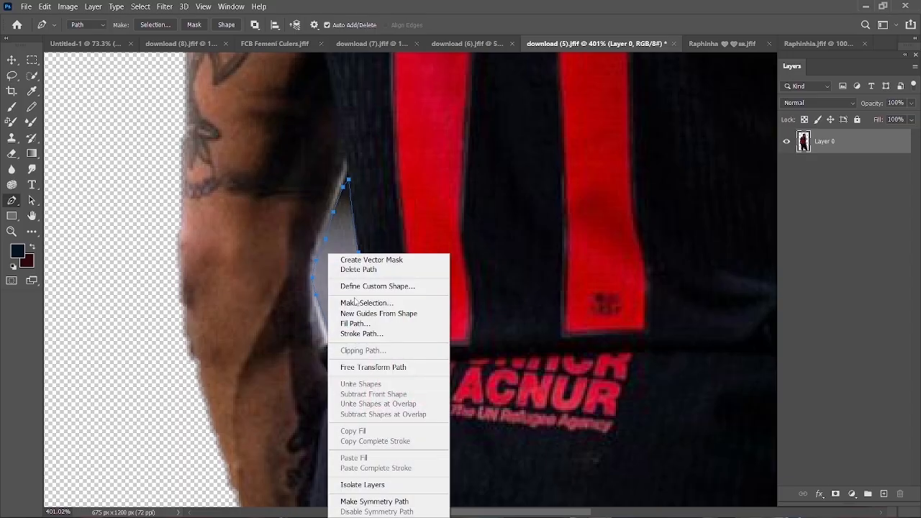
{"action": "left_click", "coordinate": [367, 299]}
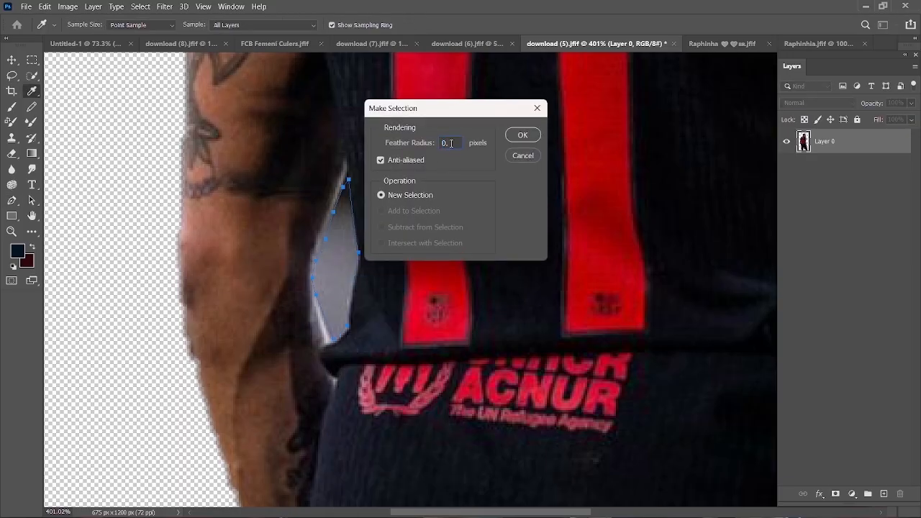
{"action": "left_click", "coordinate": [523, 134]}
{"action": "scroll", "coordinate": [366, 240], "scroll_direction": "down", "scroll_amount": 5}
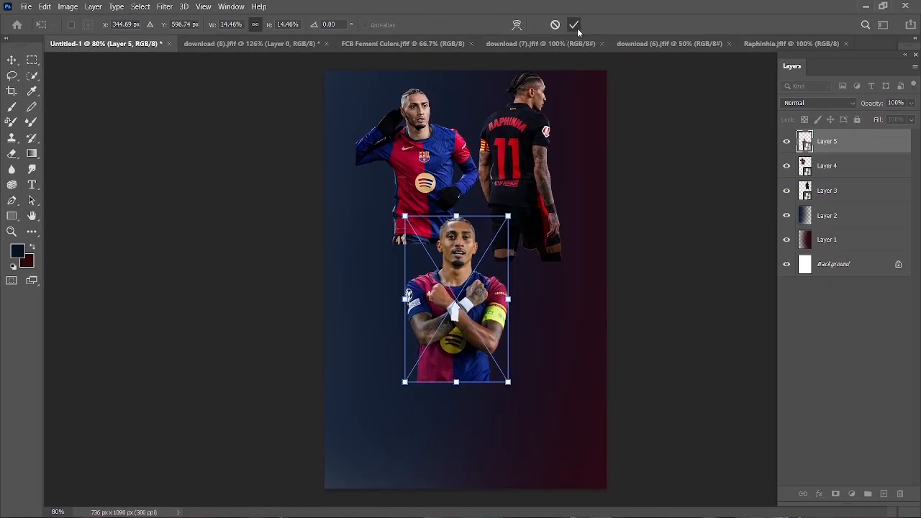
- Resize and position the player cutouts in the upper part of the Untitled-1 poster
{"action": "left_click", "coordinate": [576, 25]}
{"action": "left_click_drag", "start_coordinate": [466, 261], "coordinate": [478, 158]}
{"action": "left_click_drag", "start_coordinate": [417, 114], "coordinate": [430, 127]}
{"action": "left_click", "coordinate": [576, 24]}
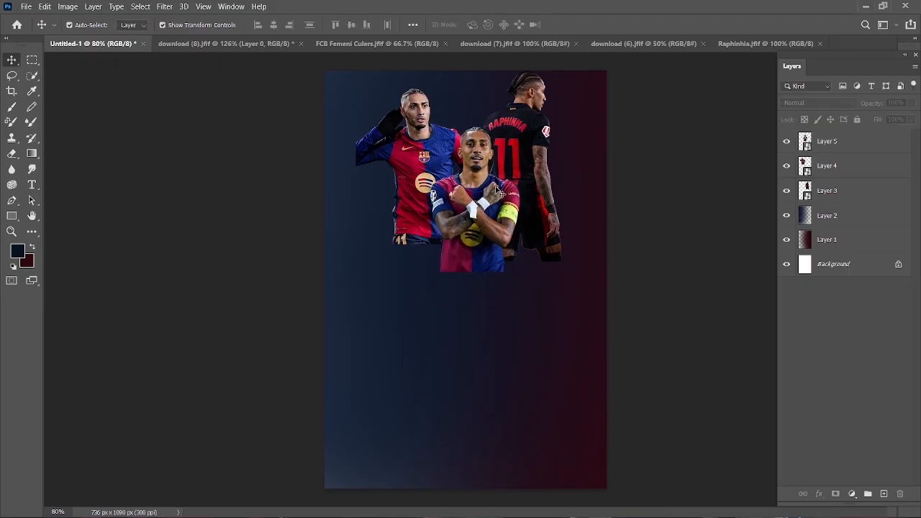
- Unlock the Background layer and align the front player on Layer 5 to its horizontal centre
{"action": "left_click", "coordinate": [899, 266]}
{"action": "left_click", "coordinate": [835, 165]}
{"action": "left_click", "coordinate": [837, 140]}
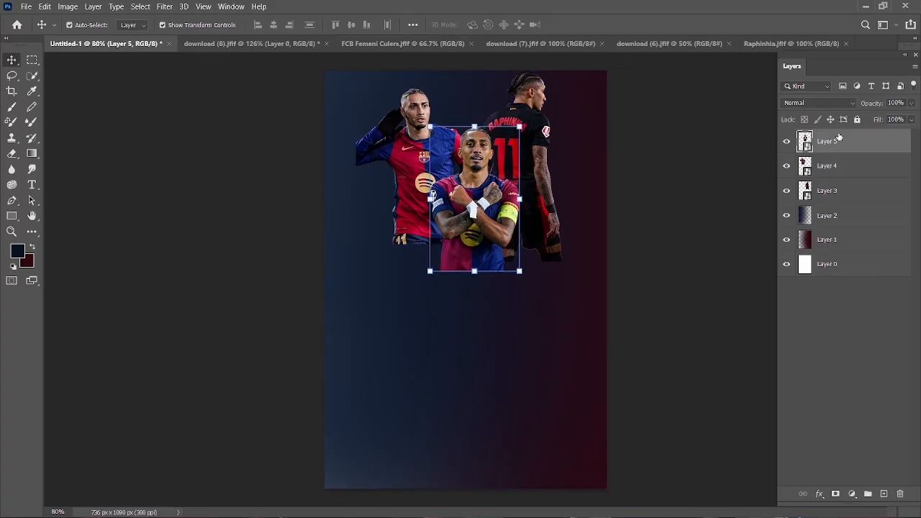
{"action": "left_click", "coordinate": [835, 267], "text": "ctrl"}
{"action": "left_click", "coordinate": [273, 25]}
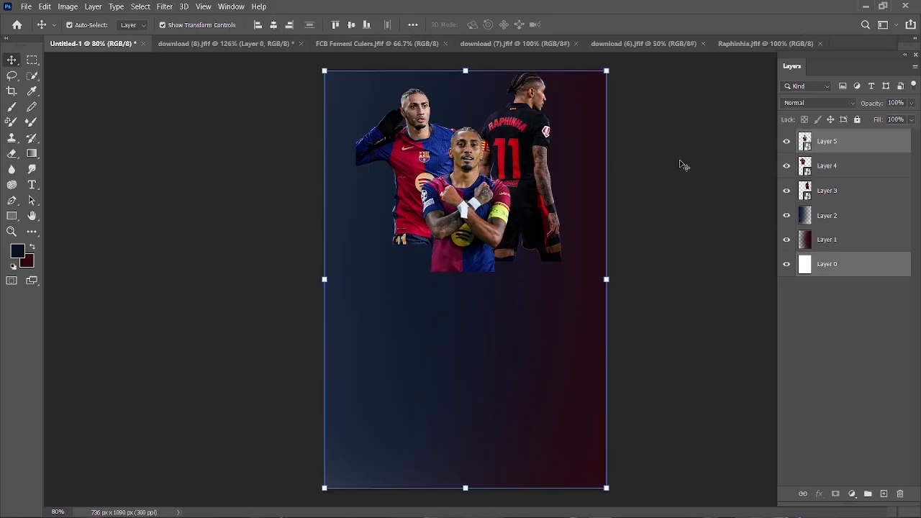
- Try aligning the three player layers to one another by their horizontal centres
{"action": "left_click", "coordinate": [755, 142]}
{"action": "left_click", "coordinate": [516, 129]}
{"action": "left_click", "coordinate": [429, 139], "text": "shift"}
{"action": "left_click", "coordinate": [473, 187], "text": "shift"}
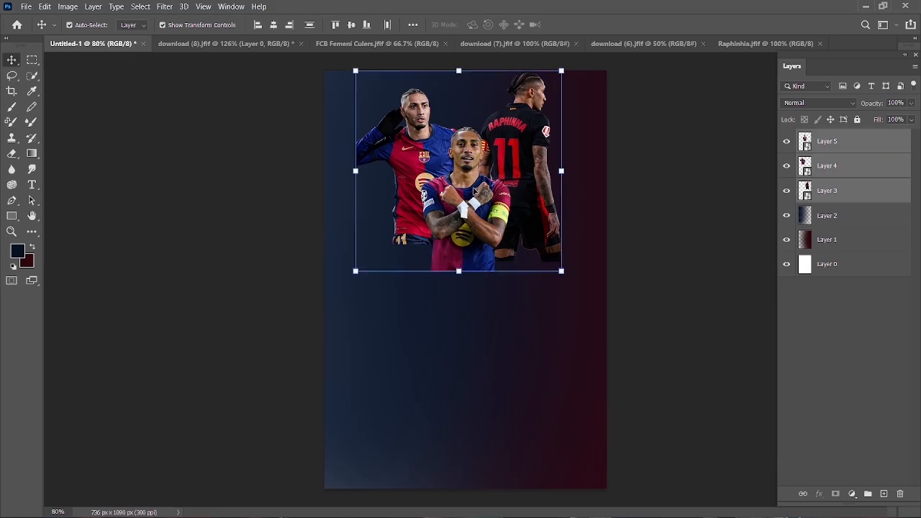
{"action": "left_click", "coordinate": [273, 24]}
{"action": "key", "text": "ctrl+z"}
- Try distributing the three player layers horizontally and shifting them slightly left as a group
{"action": "left_click", "coordinate": [367, 26]}
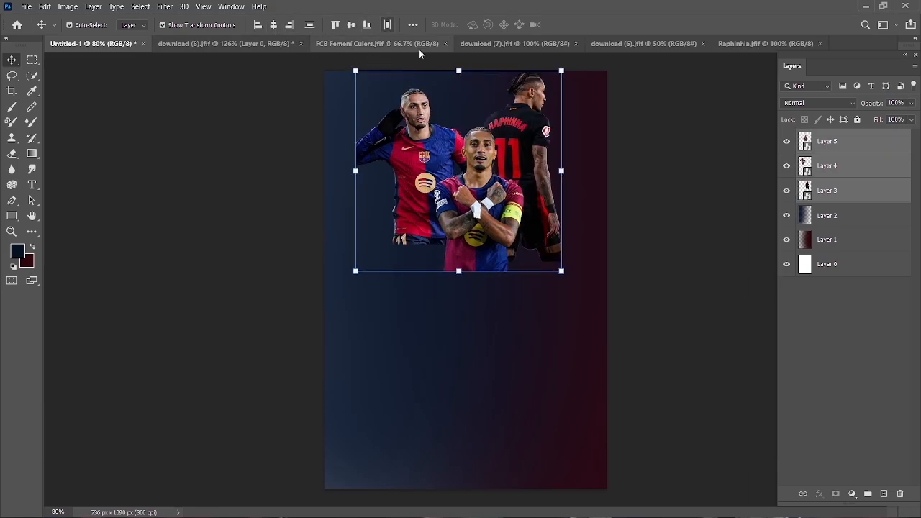
{"action": "left_click_drag", "start_coordinate": [495, 177], "coordinate": [470, 173]}
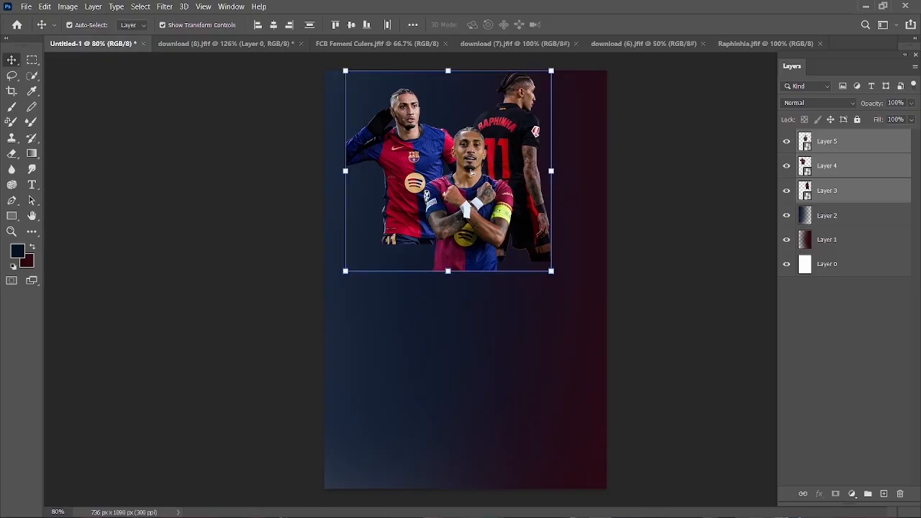
{"action": "key", "text": "ctrl+z"}
{"action": "key", "text": "ctrl+z"}
{"action": "left_click", "coordinate": [642, 153]}
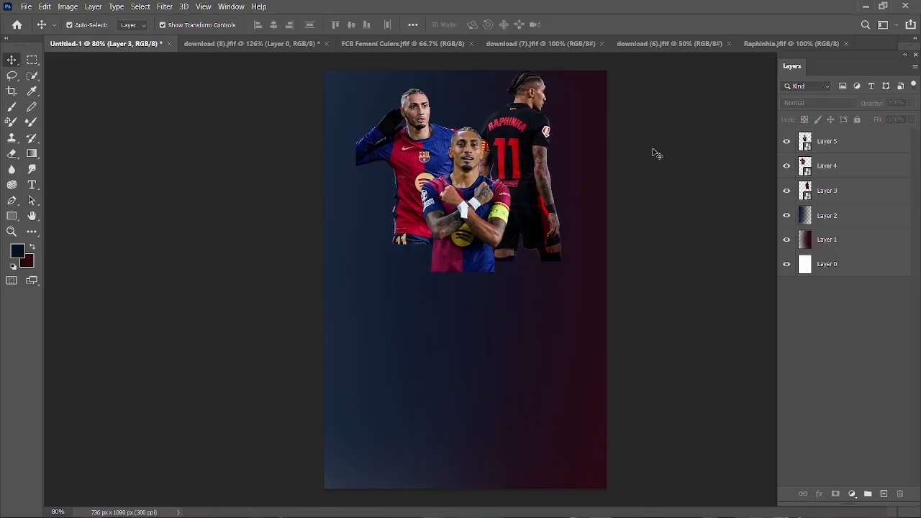
- Nudge the front player on Layer 5 slightly down between the two rear players
{"action": "left_click", "coordinate": [468, 182]}
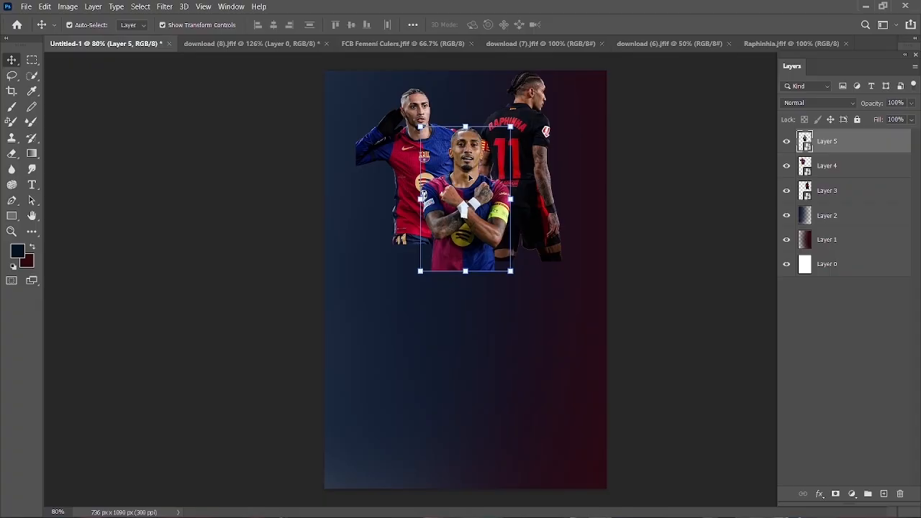
{"action": "key", "text": "Down"}
{"action": "key", "text": "Down"}
{"action": "key", "text": "Down"}
{"action": "key", "text": "Down"}
{"action": "key", "text": "Down"}
{"action": "key", "text": "Down"}
{"action": "key", "text": "Down"}
{"action": "key", "text": "Down"}
{"action": "key", "text": "Down"}
{"action": "key", "text": "Down"}
{"action": "key", "text": "Down"}
{"action": "key", "text": "Down"}
{"action": "key", "text": "Down"}
{"action": "key", "text": "Down"}
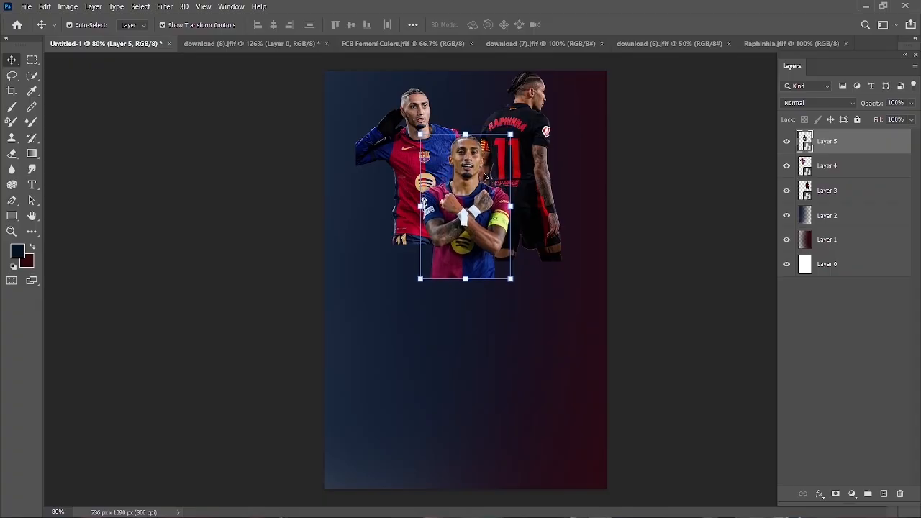
- Scale the left player on Layer 4 down slightly and adjust his position behind the front player
{"action": "left_click", "coordinate": [416, 105]}
{"action": "key", "text": "ctrl+t"}
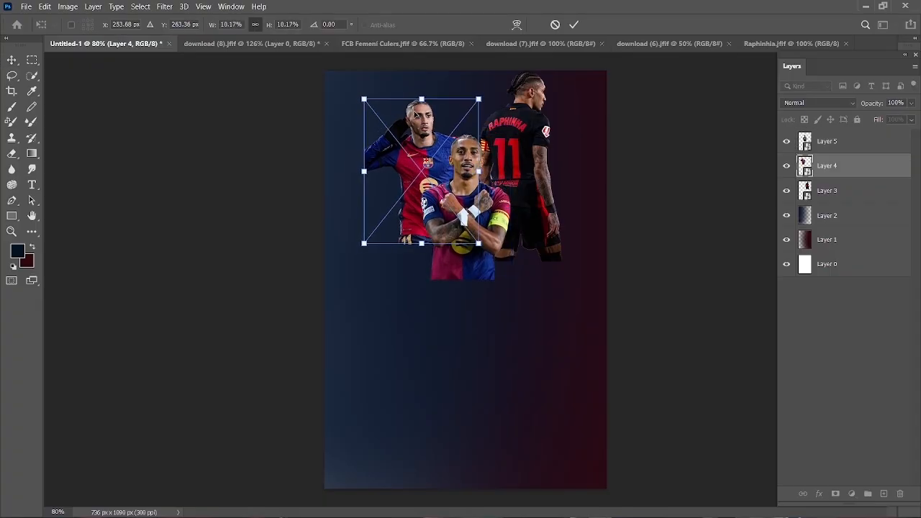
{"action": "left_click_drag", "start_coordinate": [412, 100], "coordinate": [413, 110]}
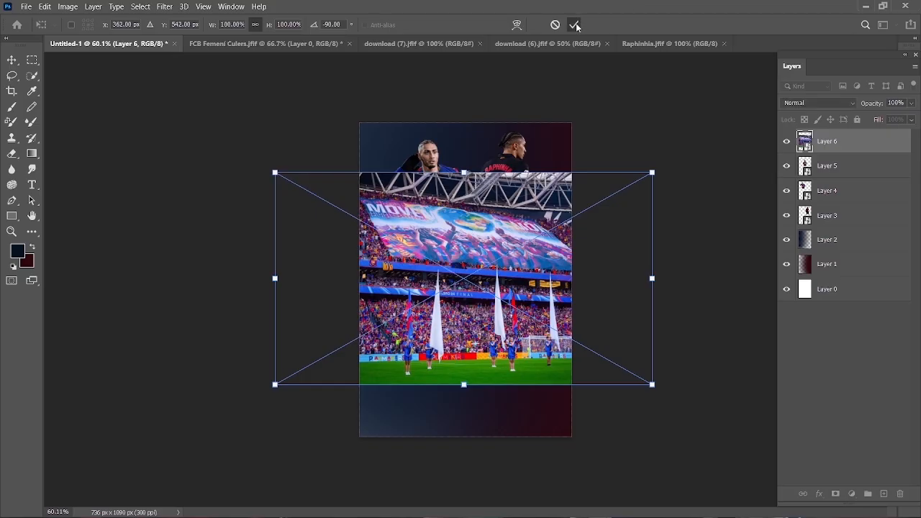
- Apply the -90° rotation to the stadium photo on Layer 6 and lower its opacity to 45%
{"action": "left_click", "coordinate": [575, 25]}
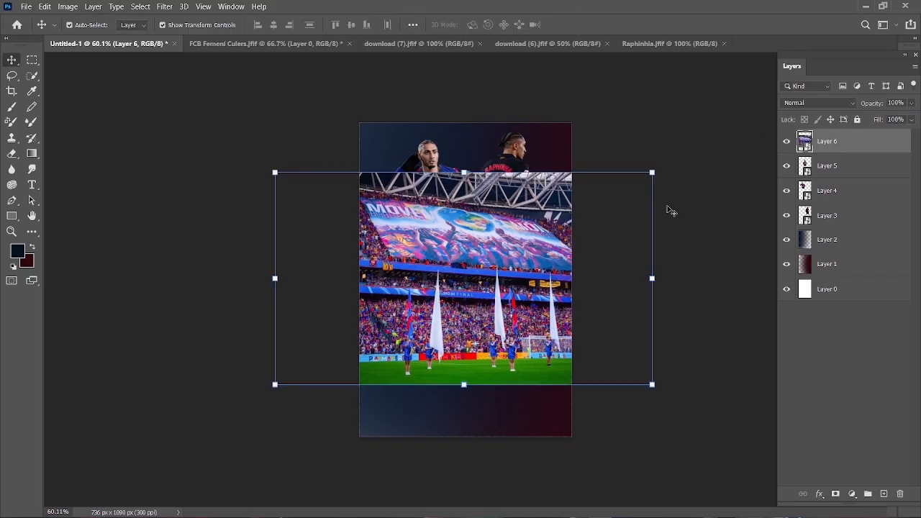
{"action": "mouse_move", "coordinate": [859, 110]}
{"action": "left_mouse_down"}
{"action": "mouse_move", "coordinate": [643, 117]}
{"action": "mouse_move", "coordinate": [582, 216]}
{"action": "mouse_move", "coordinate": [873, 106]}
{"action": "left_mouse_up"}
{"action": "left_click", "coordinate": [691, 180]}
- Scale the stadium photo down and position it across the middle of the poster, over the players' lower bodies
{"action": "left_click_drag", "start_coordinate": [538, 226], "coordinate": [539, 241]}
{"action": "scroll", "coordinate": [609, 234], "scroll_direction": "down", "scroll_amount": 1}
{"action": "left_click_drag", "start_coordinate": [637, 195], "coordinate": [576, 230]}
{"action": "left_click", "coordinate": [574, 24]}
{"action": "scroll", "coordinate": [532, 262], "scroll_direction": "up", "scroll_amount": 1}
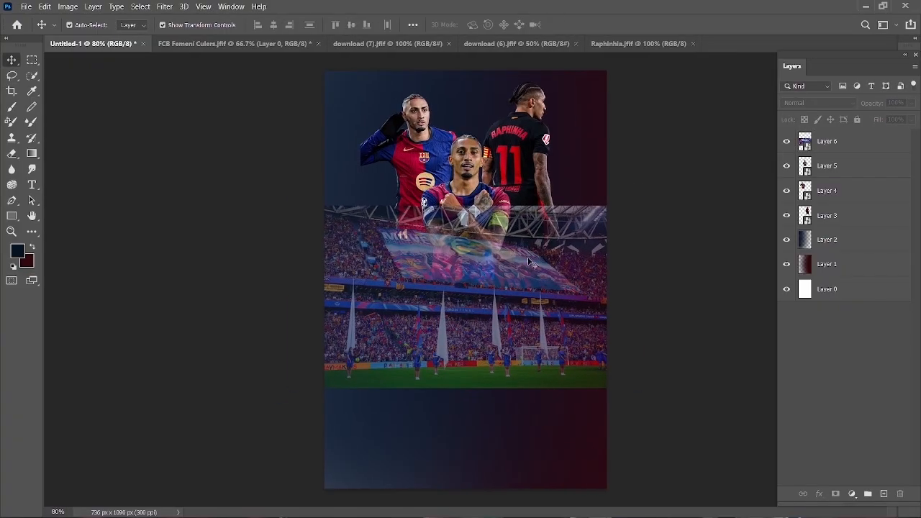
{"action": "left_click_drag", "start_coordinate": [533, 265], "coordinate": [527, 279]}
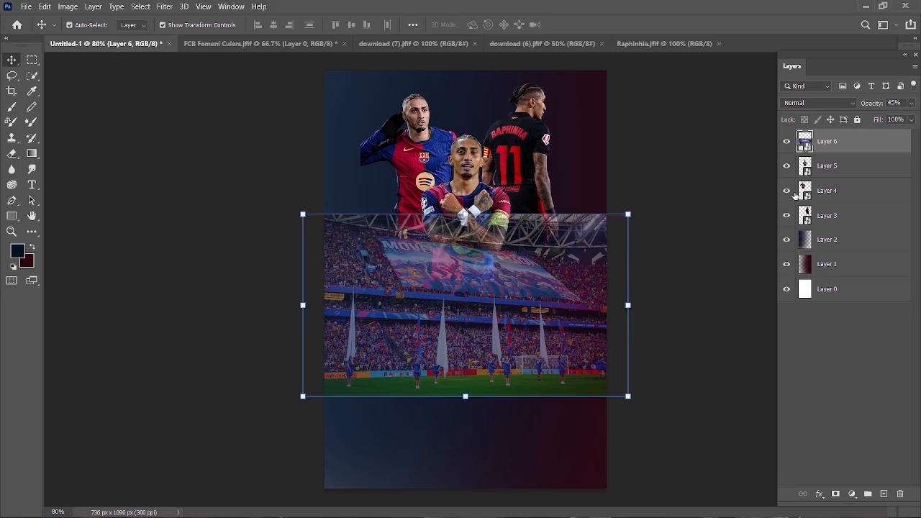
- Move the stadium layer below Layer 5 and enlarge the photo slightly
{"action": "left_click_drag", "start_coordinate": [846, 144], "coordinate": [844, 180]}
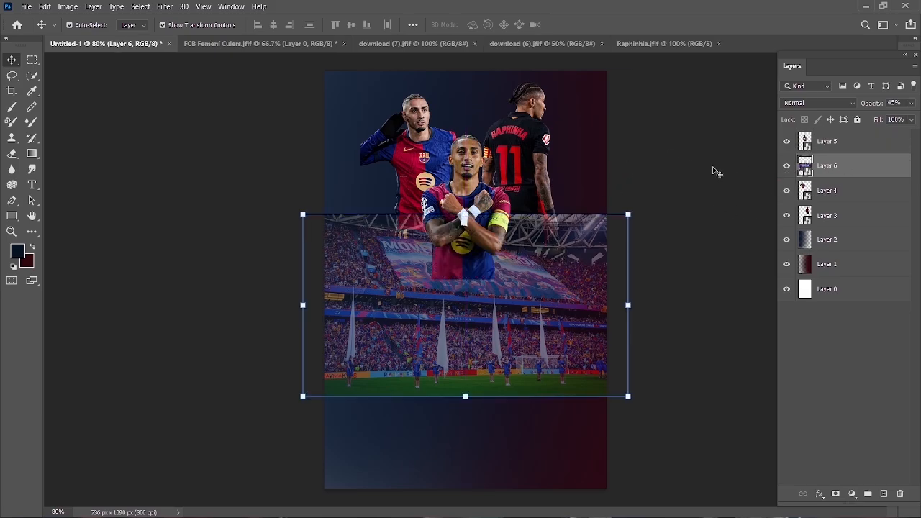
{"action": "left_click", "coordinate": [696, 169]}
{"action": "scroll", "coordinate": [558, 252], "scroll_direction": "up", "scroll_amount": 1}
{"action": "left_click", "coordinate": [558, 261]}
{"action": "left_click_drag", "start_coordinate": [644, 210], "coordinate": [660, 212]}
{"action": "left_click", "coordinate": [574, 25]}
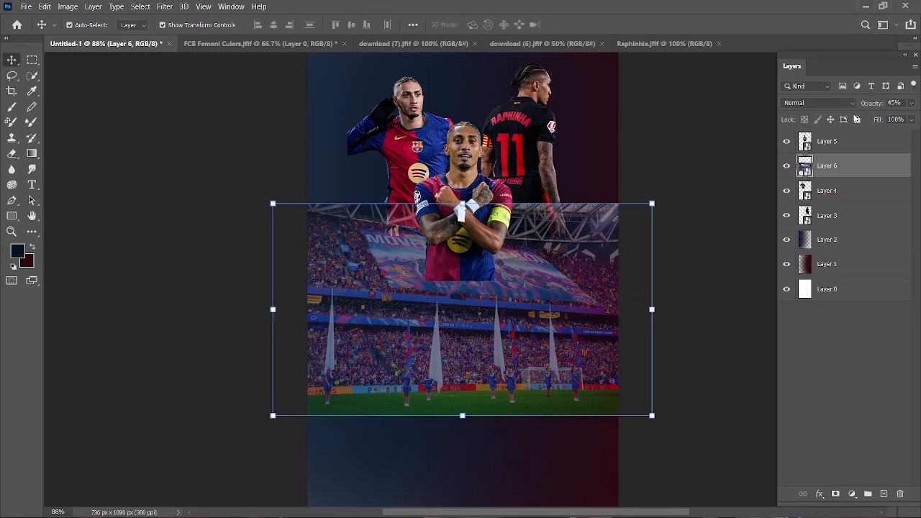
- Set the opacity of the stadium photo on Layer 6 to 100%
{"action": "left_click_drag", "start_coordinate": [870, 110], "coordinate": [887, 106]}
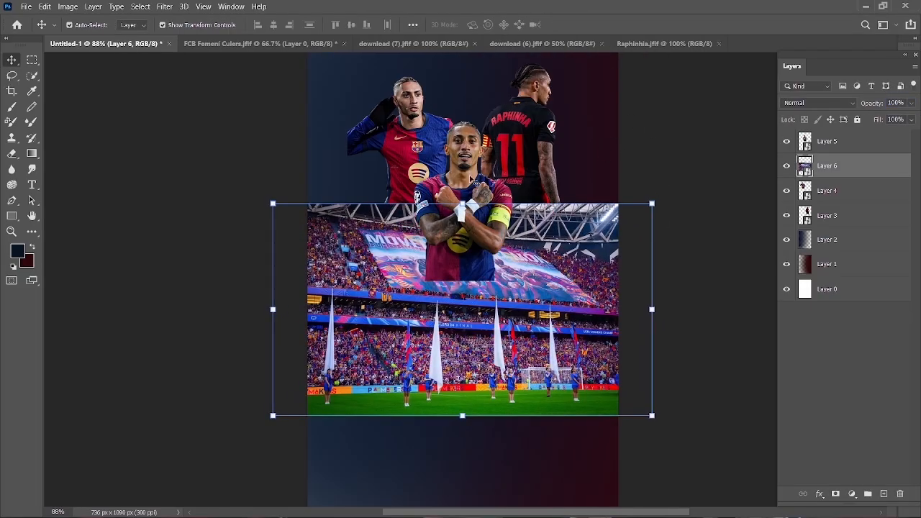
{"action": "left_click", "coordinate": [471, 178]}
{"action": "left_click", "coordinate": [827, 165]}
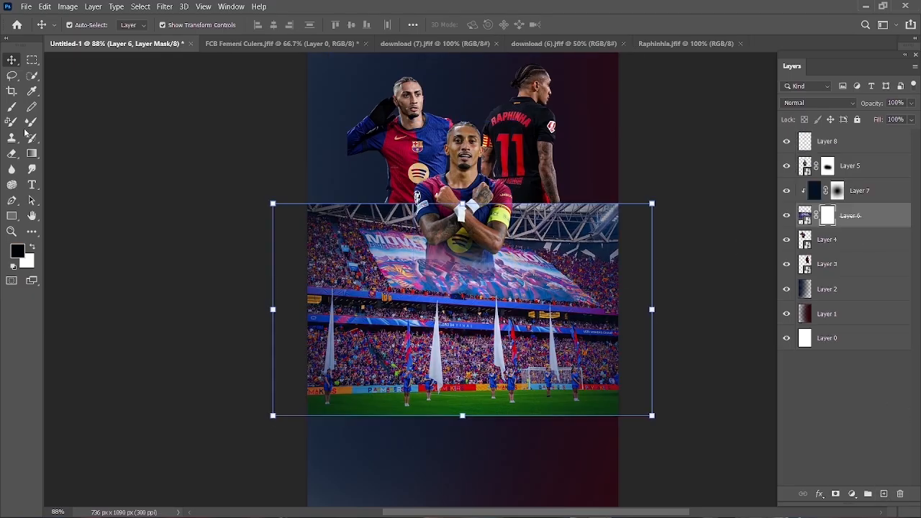
- Paint black on Layer 6's mask with a soft 300 px brush to fade the stadium's upper edge
{"action": "key", "text": "b"}
{"action": "left_click_drag", "start_coordinate": [565, 175], "coordinate": [408, 167]}
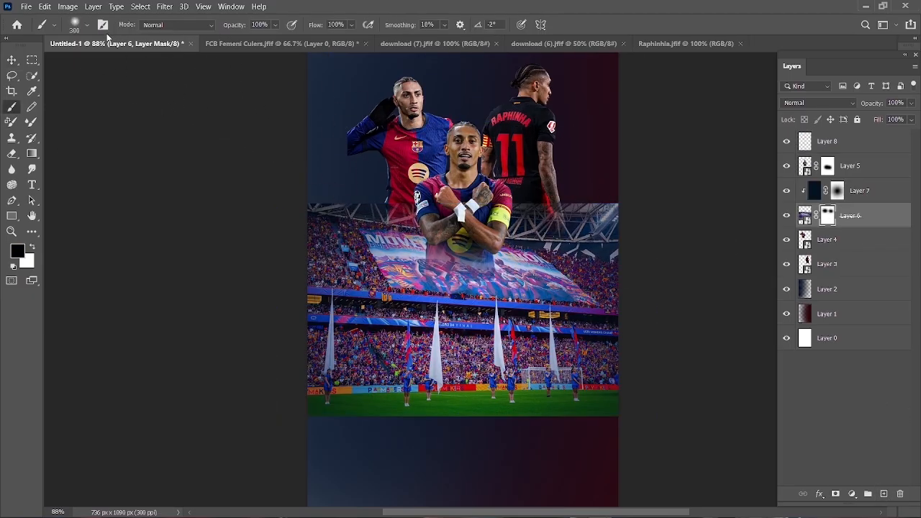
{"action": "left_click", "coordinate": [86, 25]}
{"action": "left_click_drag", "start_coordinate": [111, 64], "coordinate": [105, 65]}
{"action": "left_click", "coordinate": [513, 164]}
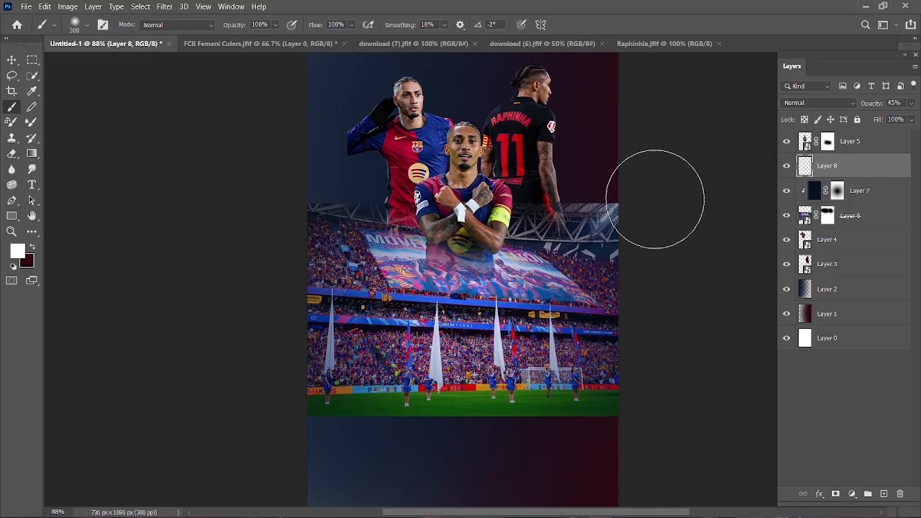
- Paint a soft white haze on Layer 8 around both rear players, enlarging the brush from 400 to 900 px
{"action": "key", "text": "bracketright"}
{"action": "mouse_move", "coordinate": [670, 136]}
{"action": "left_mouse_down"}
{"action": "mouse_move", "coordinate": [644, 198]}
{"action": "mouse_move", "coordinate": [602, 207]}
{"action": "mouse_move", "coordinate": [414, 206]}
{"action": "left_mouse_up"}
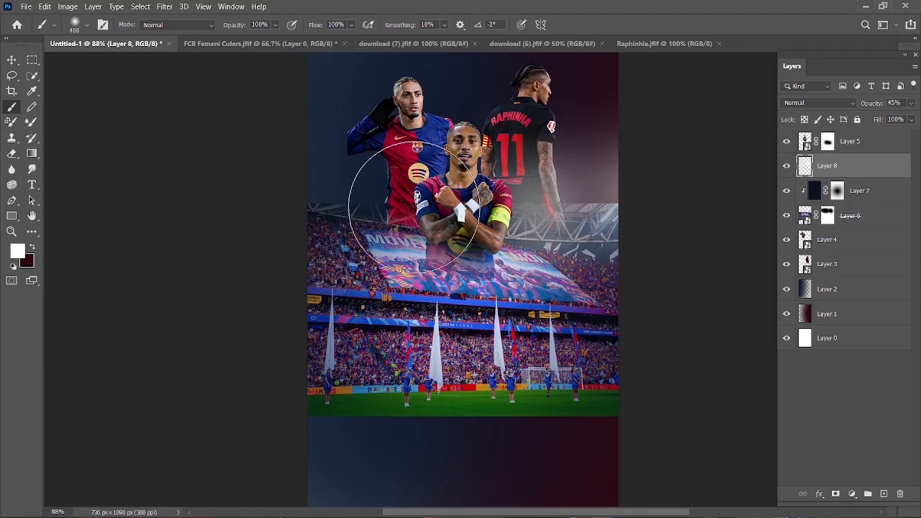
{"action": "left_click", "coordinate": [411, 205]}
{"action": "left_click", "coordinate": [447, 210]}
{"action": "key", "text": "bracketright"}
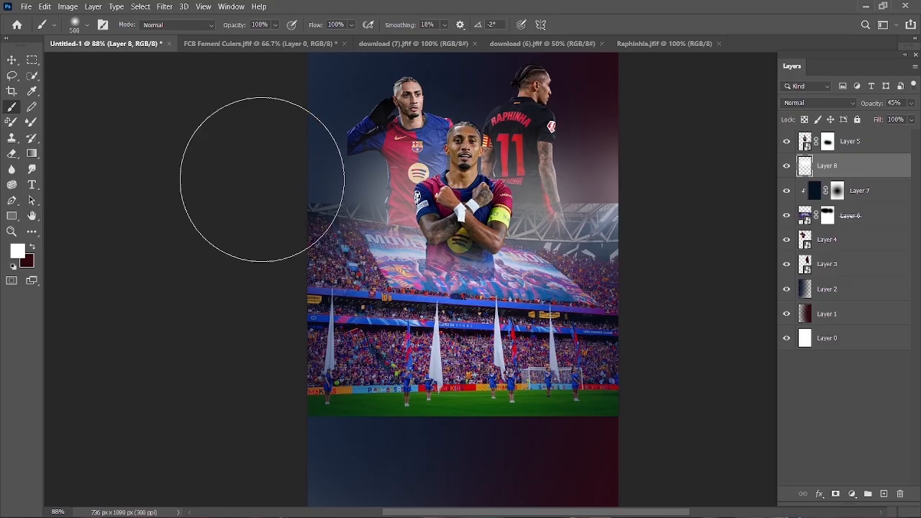
{"action": "key", "text": "bracketright"}
{"action": "key", "text": "bracketright"}
{"action": "key", "text": "bracketright"}
{"action": "key", "text": "bracketright"}
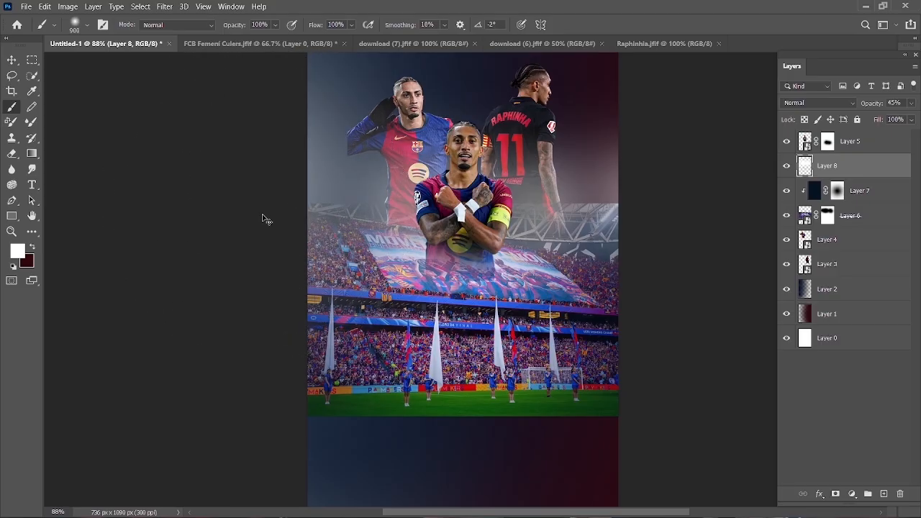
- Adjust the opacity of the white haze on Layer 8
{"action": "scroll", "coordinate": [263, 219], "scroll_direction": "down", "scroll_amount": 2}
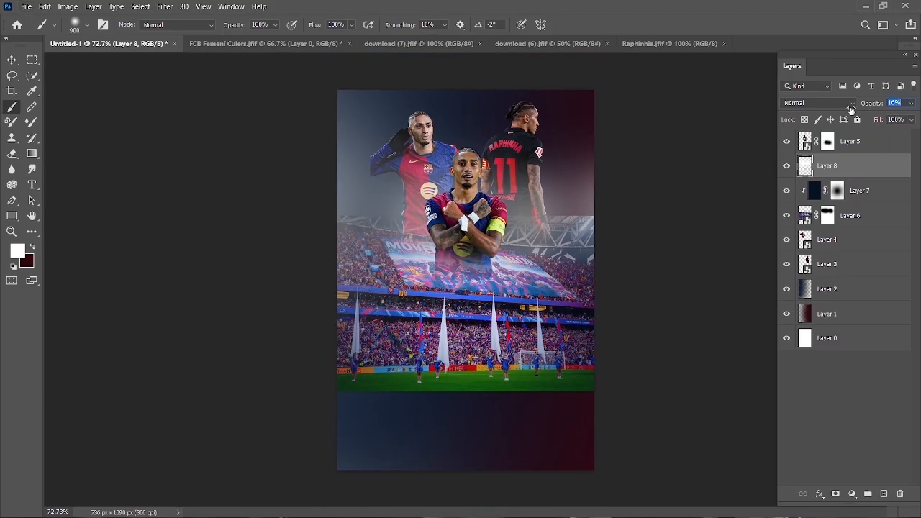
{"action": "left_click_drag", "start_coordinate": [851, 109], "coordinate": [849, 110]}
{"action": "left_click", "coordinate": [384, 238]}
- On a new layer above Layer 8, brush a soft white band across the stadium's top with a 400 px brush and set its opacity to 42%
{"action": "left_click", "coordinate": [884, 494]}
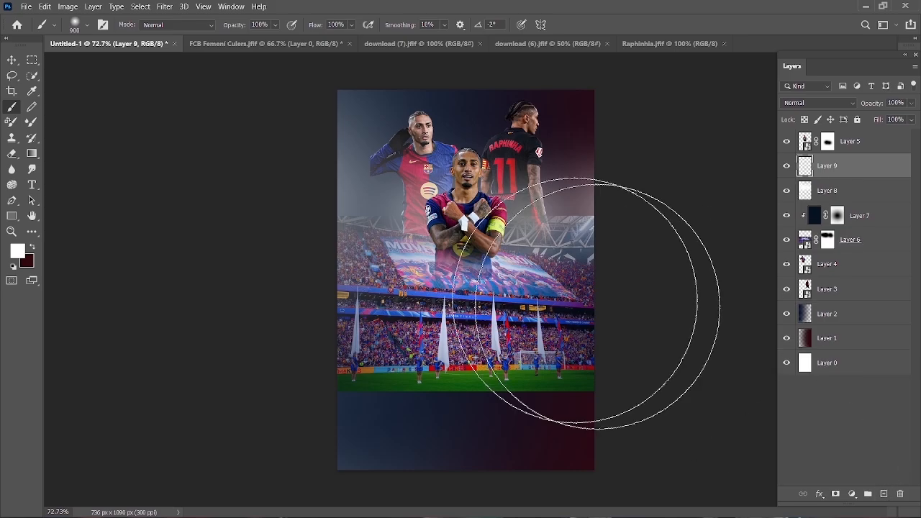
{"action": "key", "text": "bracketleft"}
{"action": "key", "text": "bracketleft"}
{"action": "key", "text": "bracketleft"}
{"action": "key", "text": "bracketleft"}
{"action": "key", "text": "bracketleft"}
{"action": "left_click", "coordinate": [379, 219]}
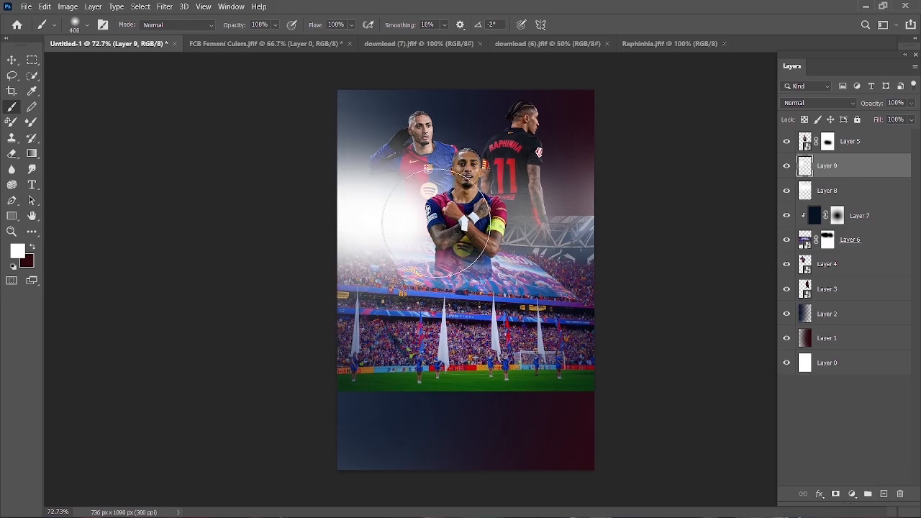
{"action": "key", "text": "ctrl+z"}
{"action": "left_click_drag", "start_coordinate": [853, 113], "coordinate": [852, 113]}
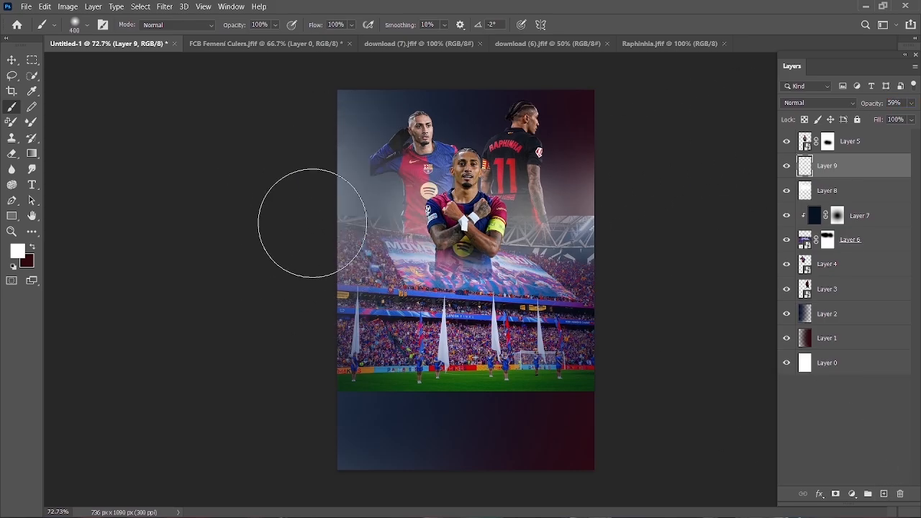
{"action": "mouse_move", "coordinate": [309, 216]}
{"action": "left_mouse_down"}
{"action": "mouse_move", "coordinate": [540, 227]}
{"action": "mouse_move", "coordinate": [641, 214]}
{"action": "left_mouse_up"}
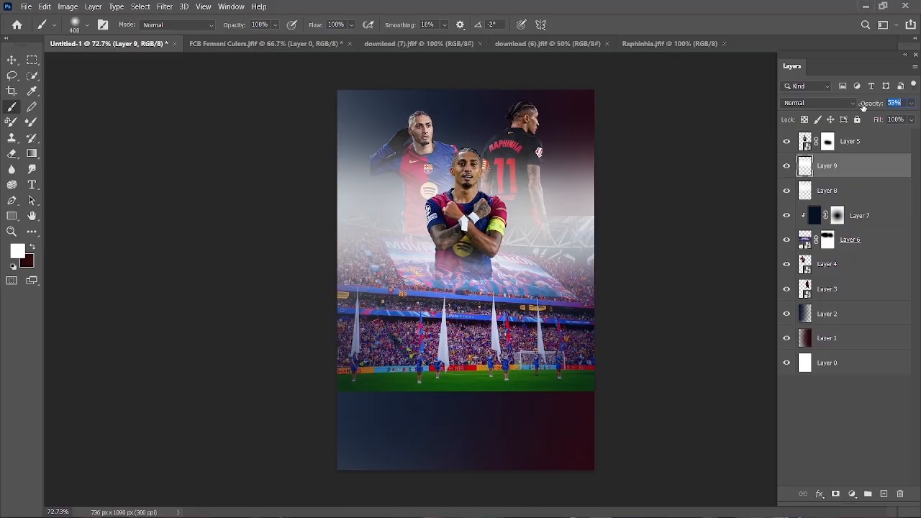
{"action": "left_click_drag", "start_coordinate": [863, 106], "coordinate": [847, 112]}
- Compress the white band on Layer 9 vertically by lowering its upper edge to the front player's chin
{"action": "left_click", "coordinate": [11, 60]}
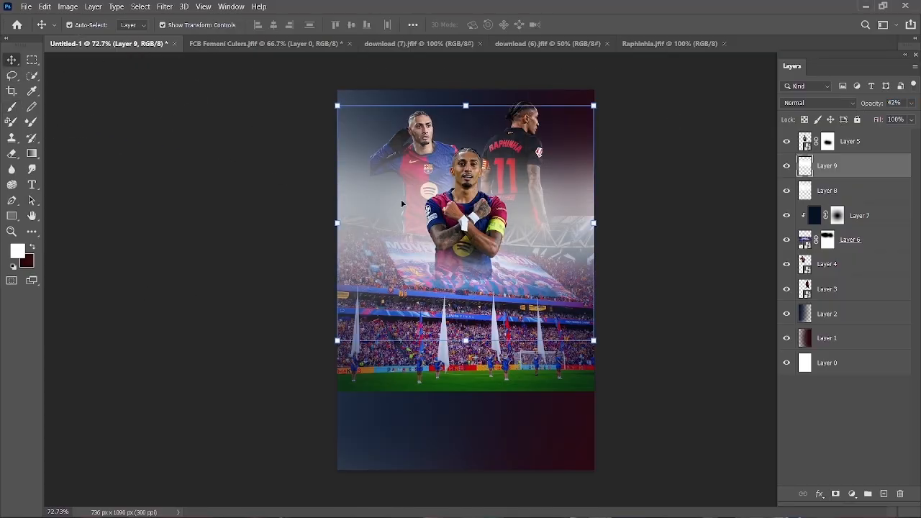
{"action": "left_click_drag", "start_coordinate": [468, 106], "coordinate": [468, 176]}
{"action": "left_click", "coordinate": [594, 25]}
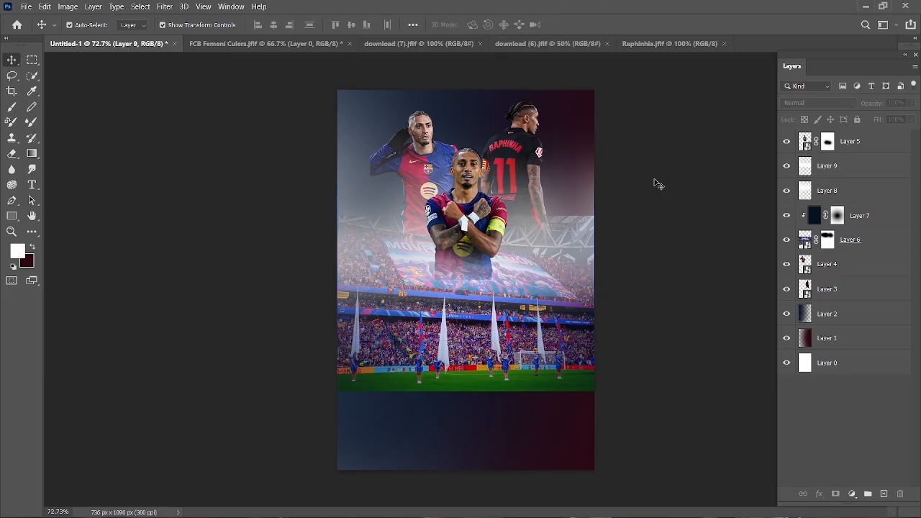
- Fade more of the stadium photo's upper edge by brushing black on Layer 6's mask
{"action": "left_click", "coordinate": [535, 372]}
{"action": "left_click", "coordinate": [826, 243]}
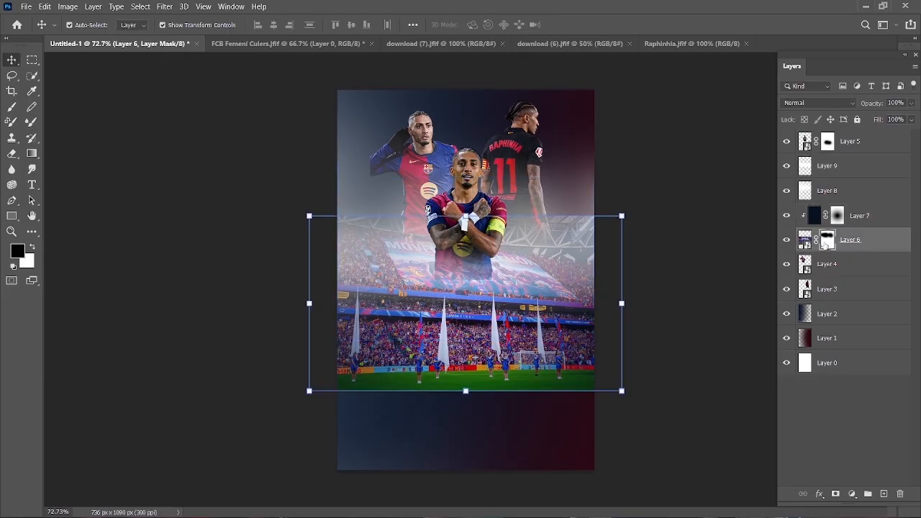
{"action": "left_click", "coordinate": [12, 109]}
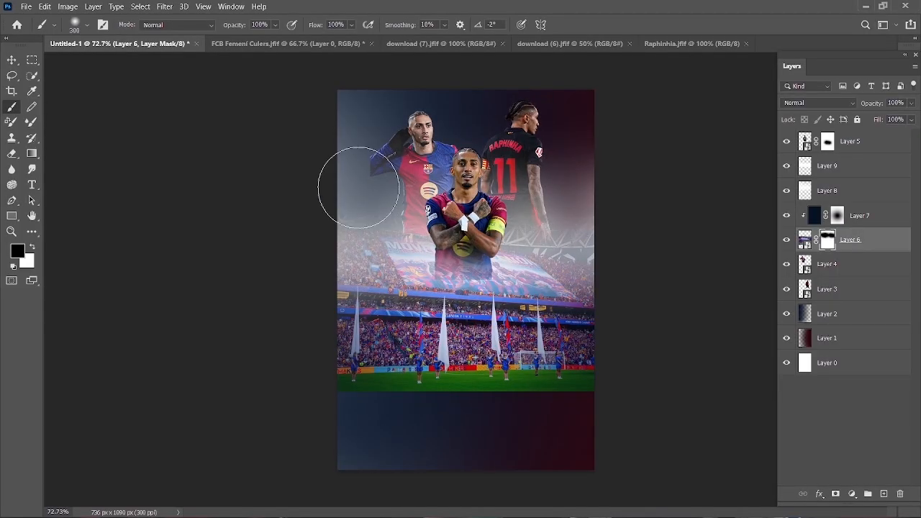
{"action": "left_click", "coordinate": [13, 60]}
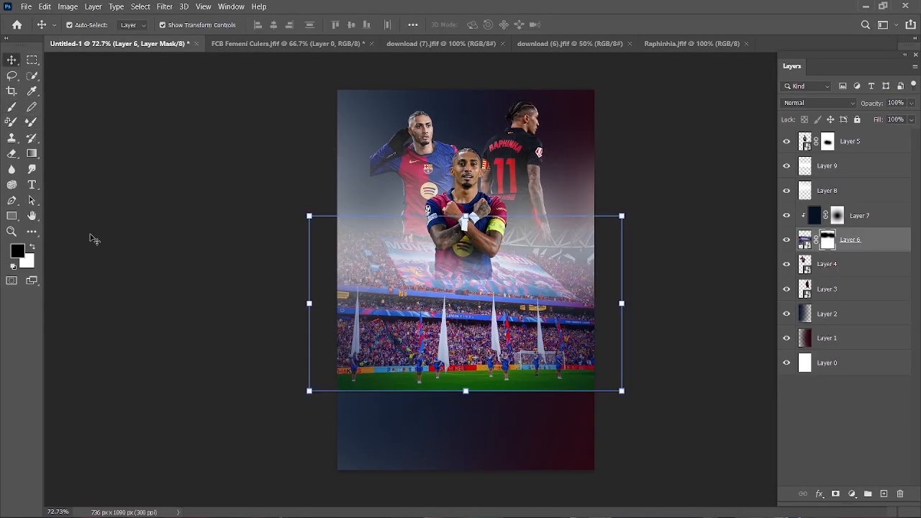
{"action": "left_click", "coordinate": [91, 237]}
- Add a layer mask to the left player on Layer 4 and brush out his lower body
{"action": "left_click", "coordinate": [422, 128]}
{"action": "left_click", "coordinate": [828, 264]}
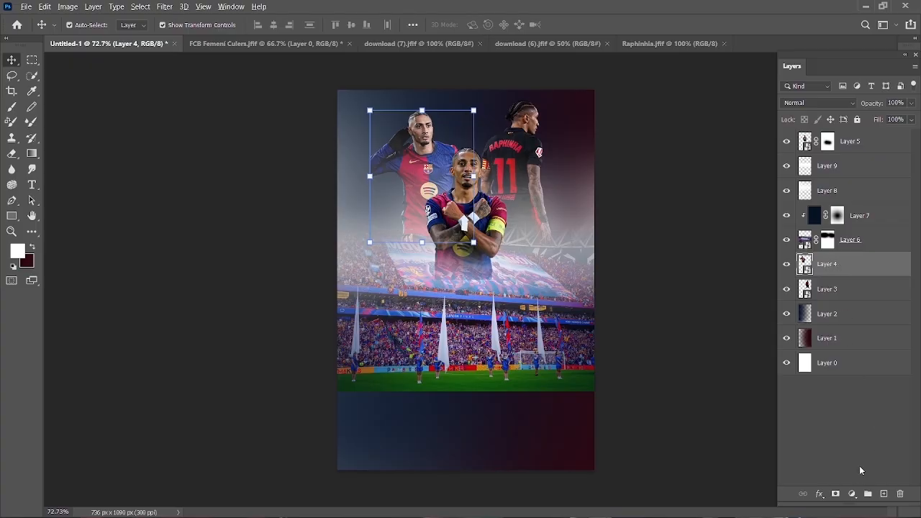
{"action": "left_click", "coordinate": [836, 493]}
{"action": "left_click", "coordinate": [12, 107]}
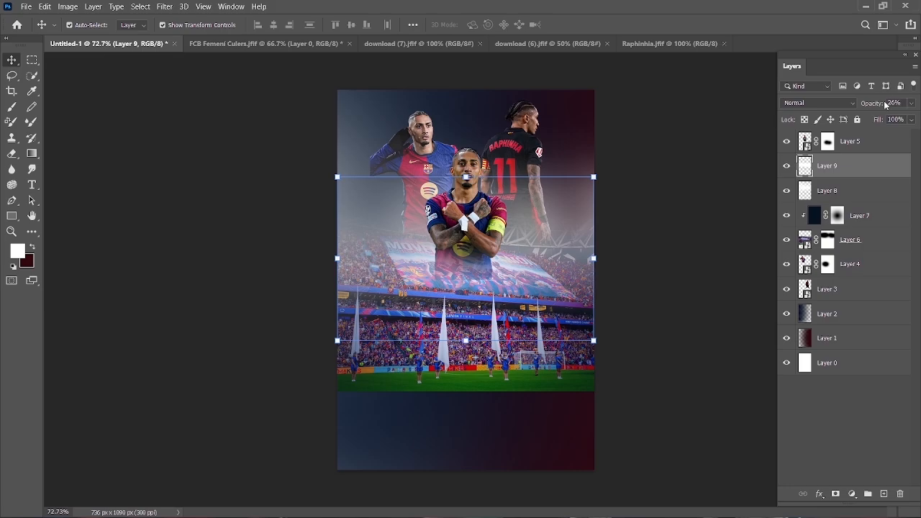
- Brush a soft dark blue band across the stadium's upper part on Layer 10 with a 500 px brush at 62% layer opacity
{"action": "left_click", "coordinate": [11, 107]}
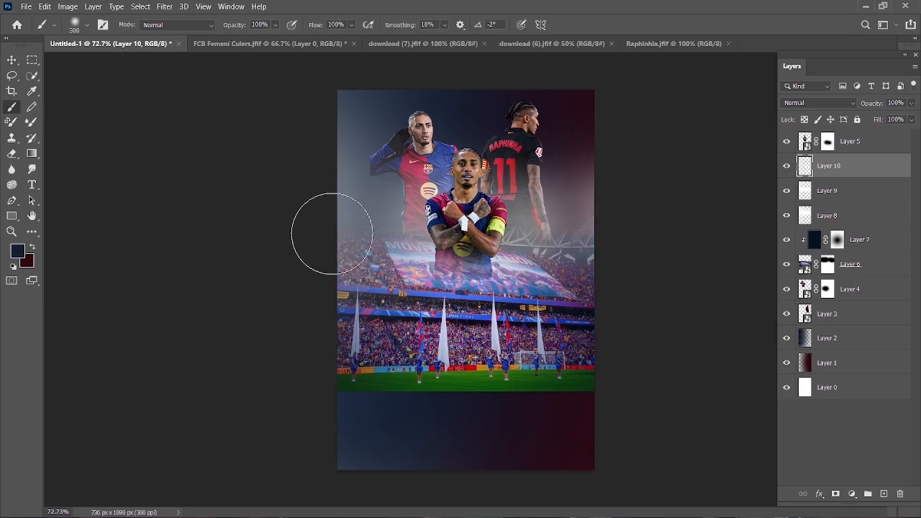
{"action": "mouse_move", "coordinate": [332, 234]}
{"action": "left_mouse_down"}
{"action": "mouse_move", "coordinate": [485, 242]}
{"action": "mouse_move", "coordinate": [669, 235]}
{"action": "left_mouse_up"}
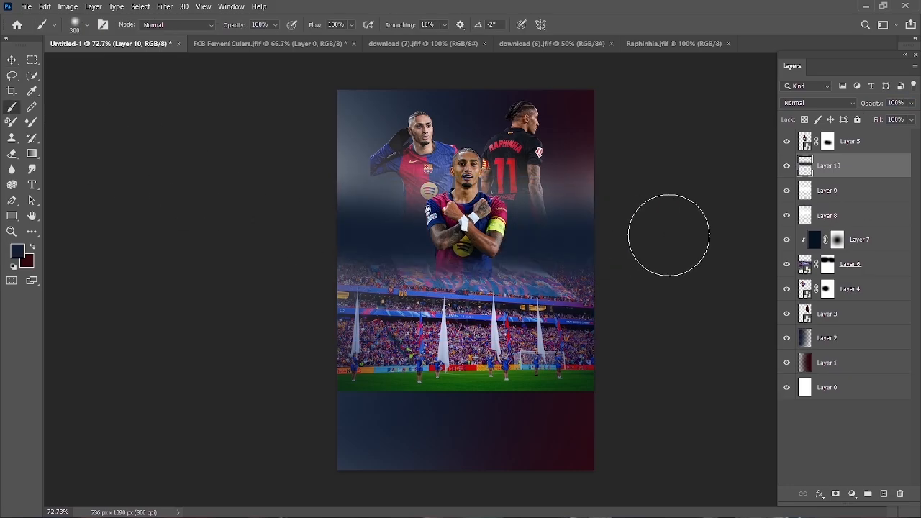
{"action": "key", "text": "ctrl+z"}
{"action": "key", "text": "bracketright"}
{"action": "key", "text": "bracketright"}
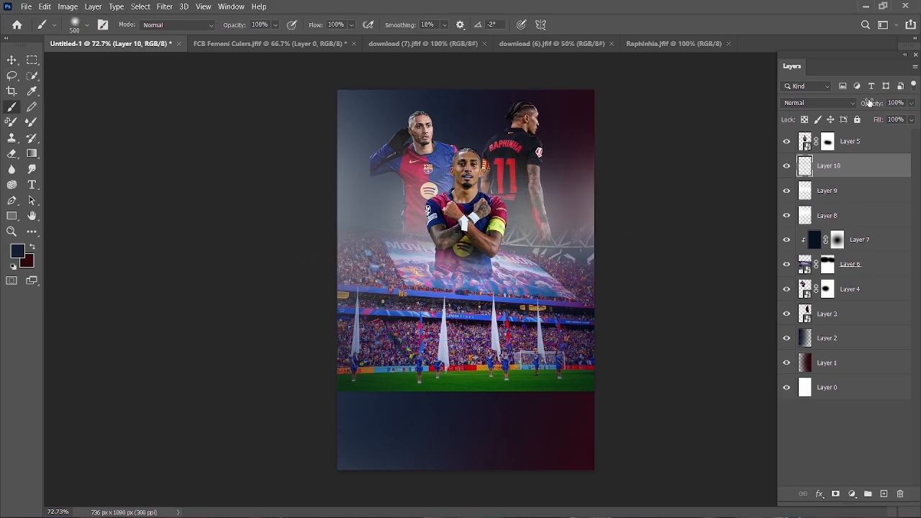
{"action": "left_click_drag", "start_coordinate": [870, 103], "coordinate": [852, 103]}
{"action": "left_click_drag", "start_coordinate": [328, 243], "coordinate": [682, 250]}
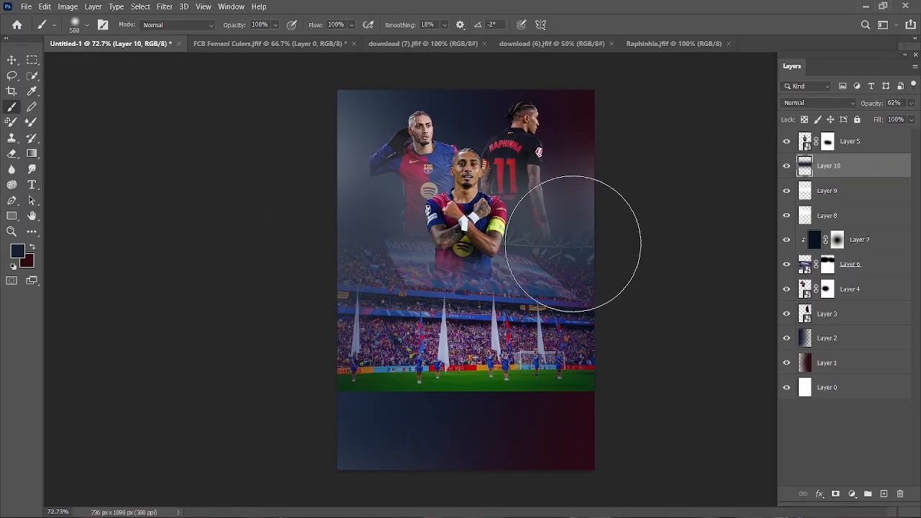
{"action": "left_click", "coordinate": [11, 61]}
{"action": "left_click", "coordinate": [131, 217]}
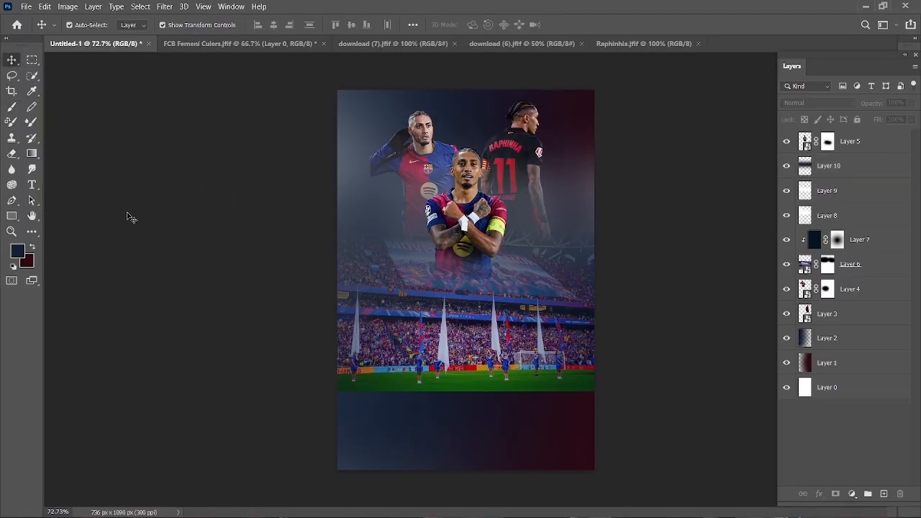
- Reduce Layer 10's opacity to 54%, add a layer mask, and brush its haze off the upper players with a 400 px black brush
{"action": "left_click", "coordinate": [846, 172]}
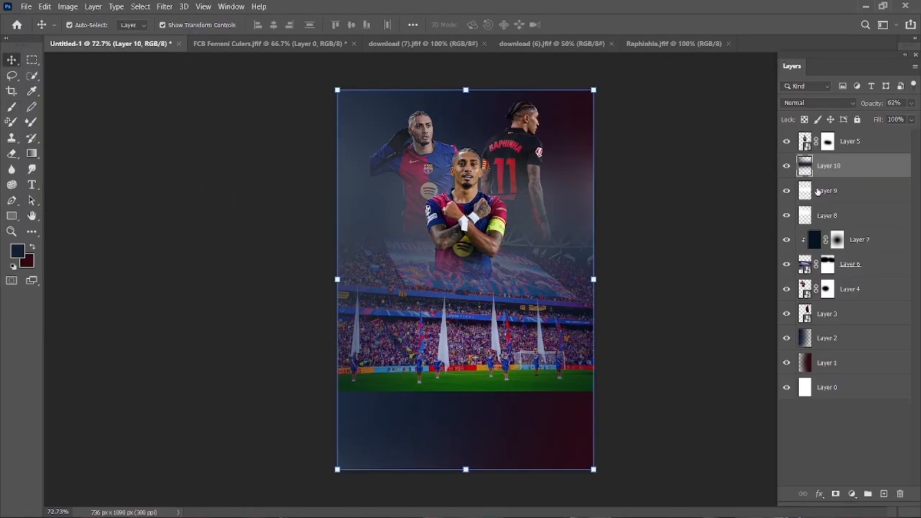
{"action": "left_click", "coordinate": [835, 494]}
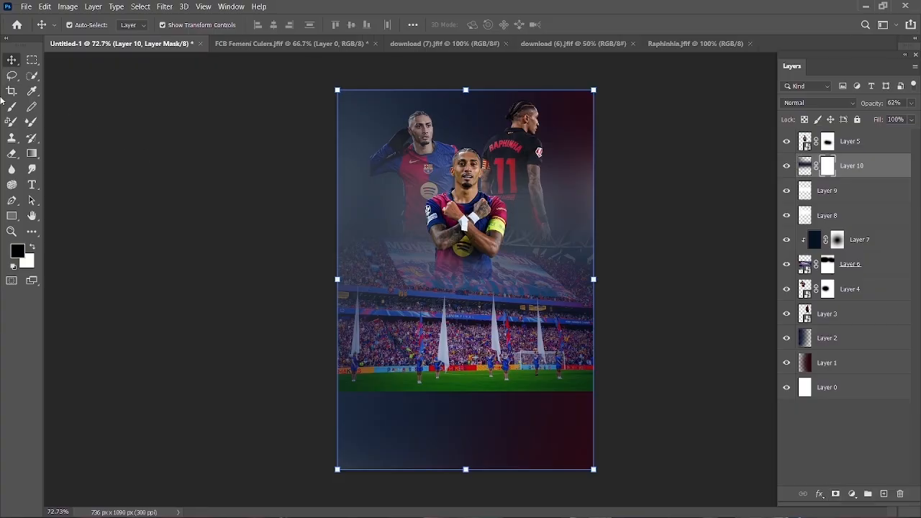
{"action": "key", "text": "b"}
{"action": "key", "text": "bracketleft"}
{"action": "key", "text": "bracketleft"}
{"action": "key", "text": "bracketleft"}
{"action": "key", "text": "bracketleft"}
{"action": "key", "text": "bracketleft"}
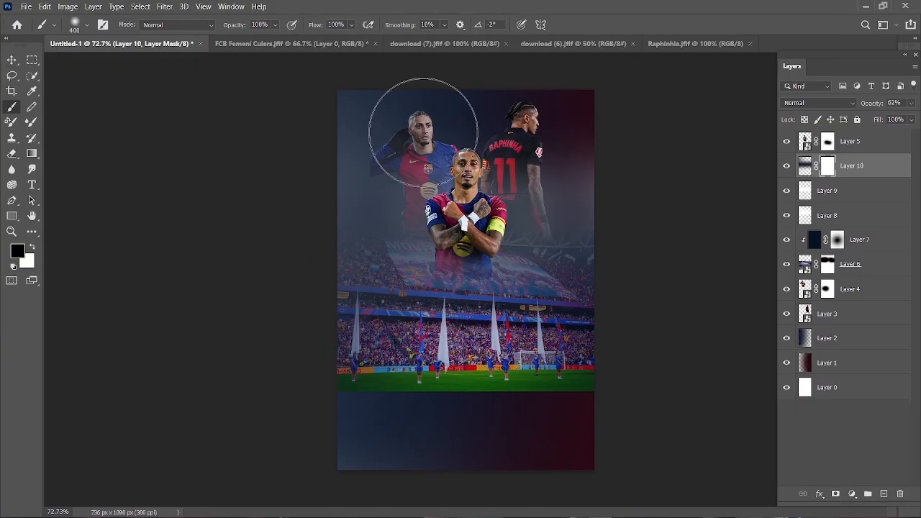
{"action": "left_click_drag", "start_coordinate": [873, 107], "coordinate": [867, 110]}
{"action": "left_click", "coordinate": [433, 150]}
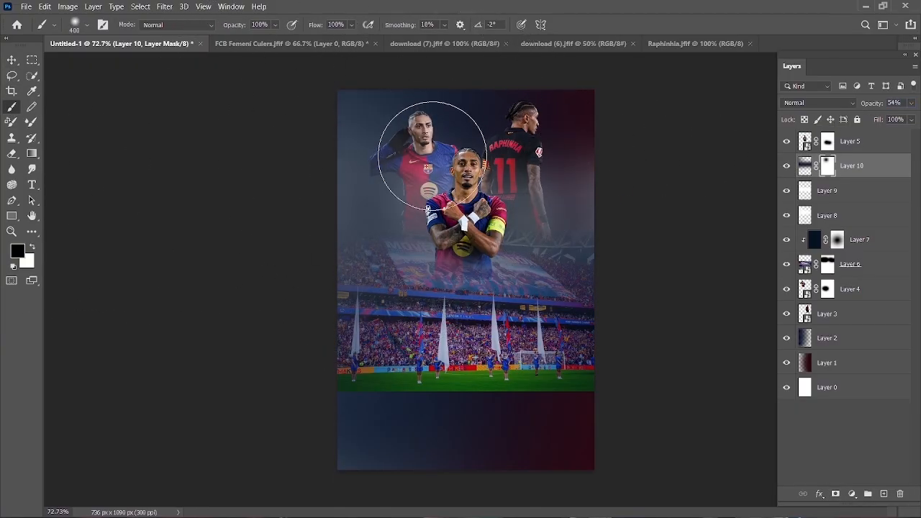
{"action": "left_click", "coordinate": [475, 162]}
{"action": "left_click_drag", "start_coordinate": [475, 162], "coordinate": [488, 139]}
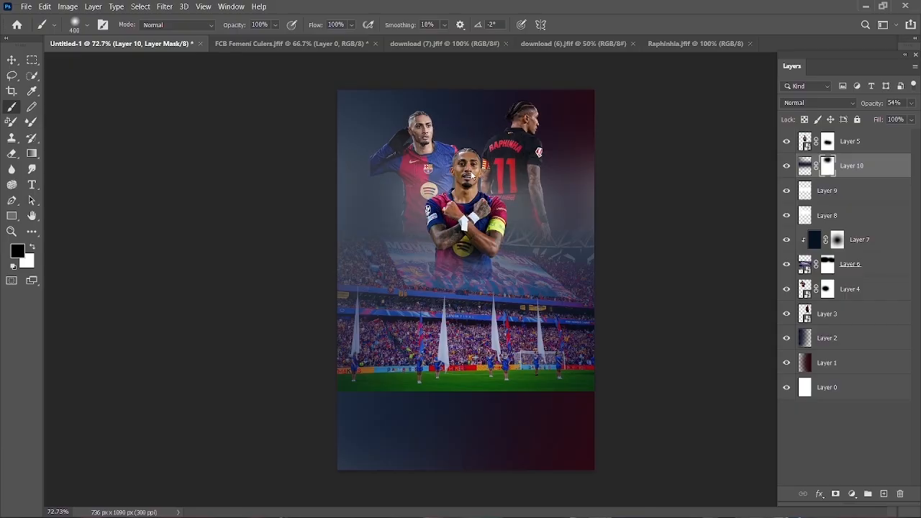
{"action": "key", "text": "v"}
{"action": "left_click", "coordinate": [135, 131]}
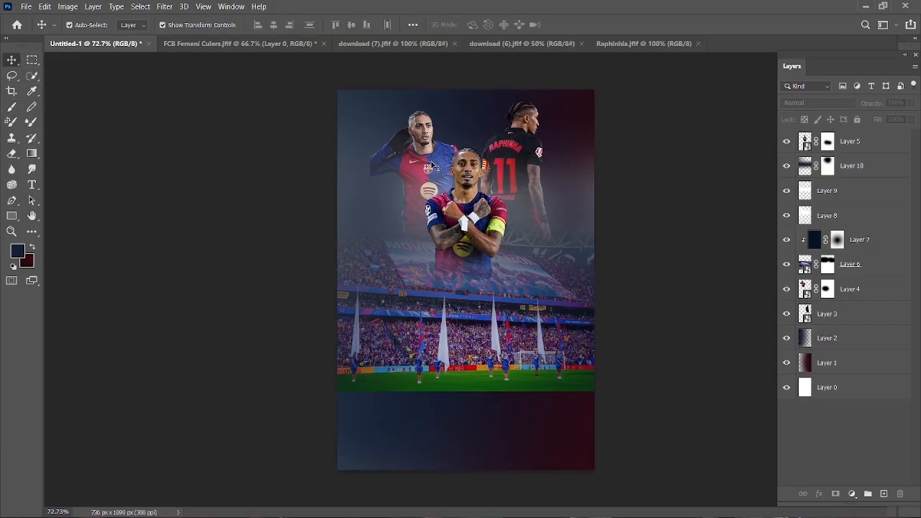
- Add a layer mask to Layer 8 and brush its haze off the left player with a soft 400 px black brush
{"action": "left_click", "coordinate": [815, 193]}
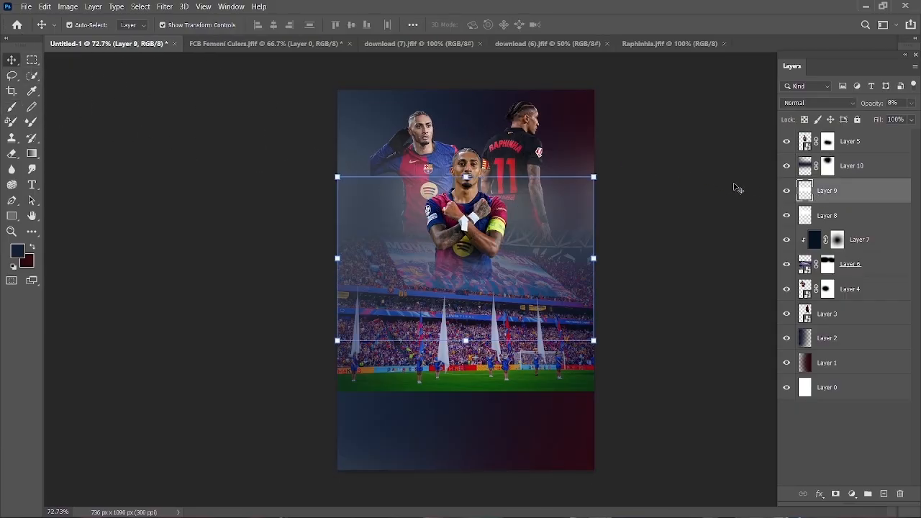
{"action": "left_click", "coordinate": [824, 213]}
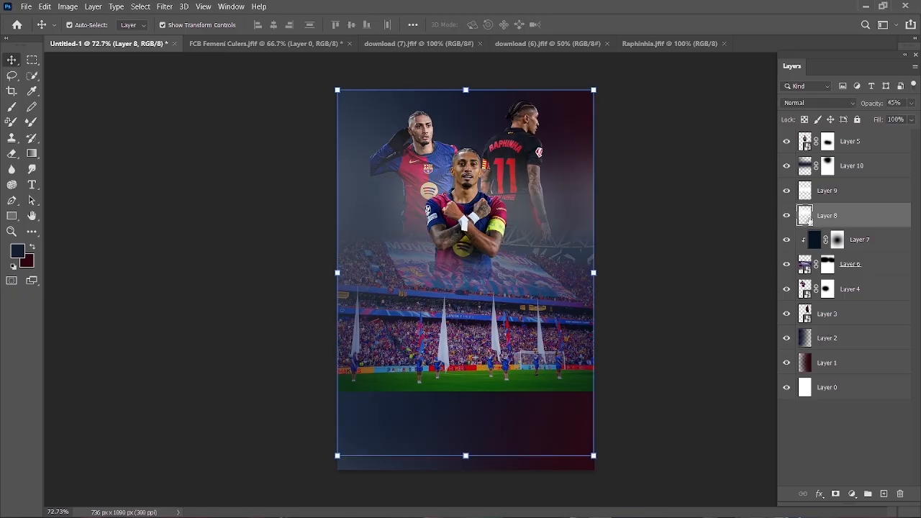
{"action": "left_click", "coordinate": [836, 493]}
{"action": "key", "text": "b"}
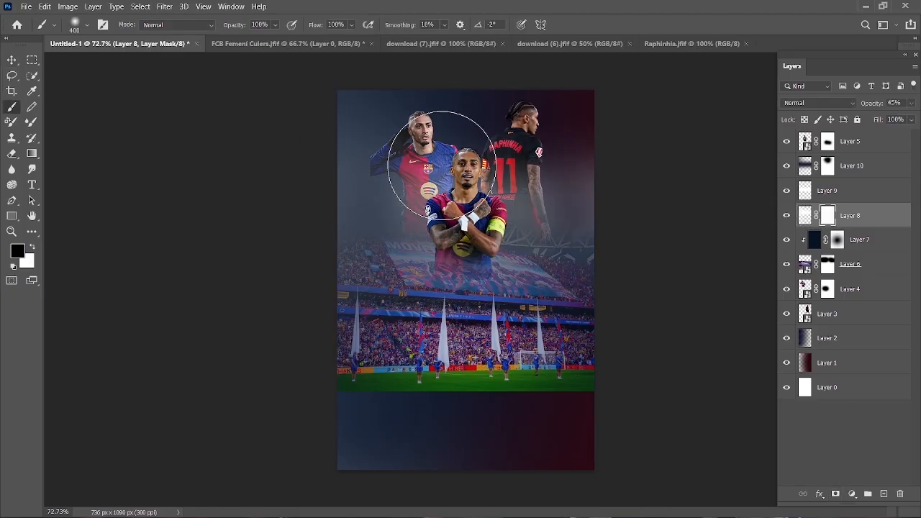
{"action": "key", "text": "bracketleft"}
{"action": "key", "text": "bracketright"}
{"action": "key", "text": "bracketright"}
{"action": "key", "text": "bracketright"}
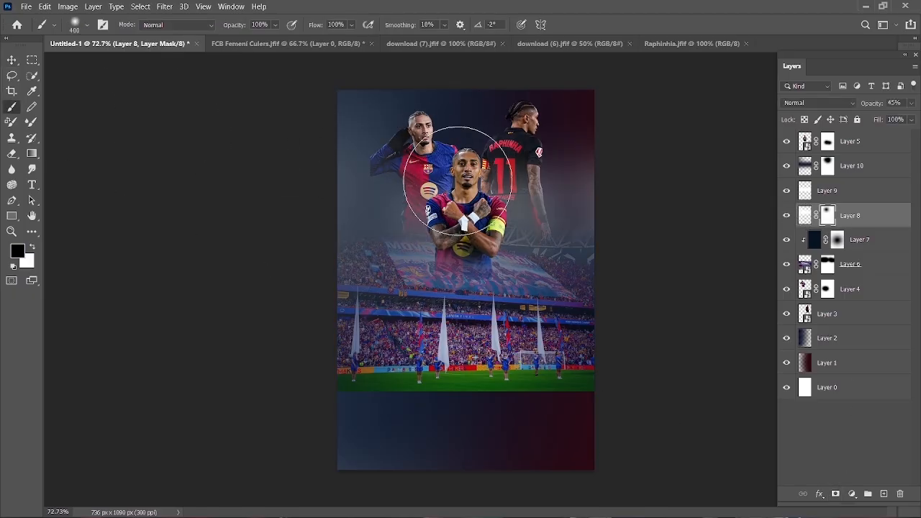
{"action": "key", "text": "bracketleft"}
{"action": "left_click", "coordinate": [472, 192]}
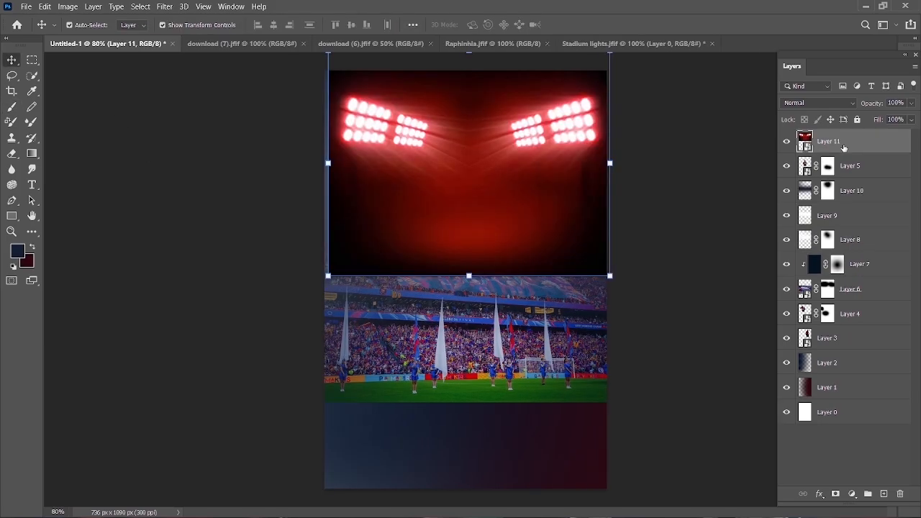
- Place the red stadium lights layer beneath Layer 3, behind the players, and set its blend mode to Lighten
{"action": "left_click_drag", "start_coordinate": [847, 242], "coordinate": [842, 350]}
{"action": "scroll", "coordinate": [581, 193], "scroll_direction": "down", "scroll_amount": 1}
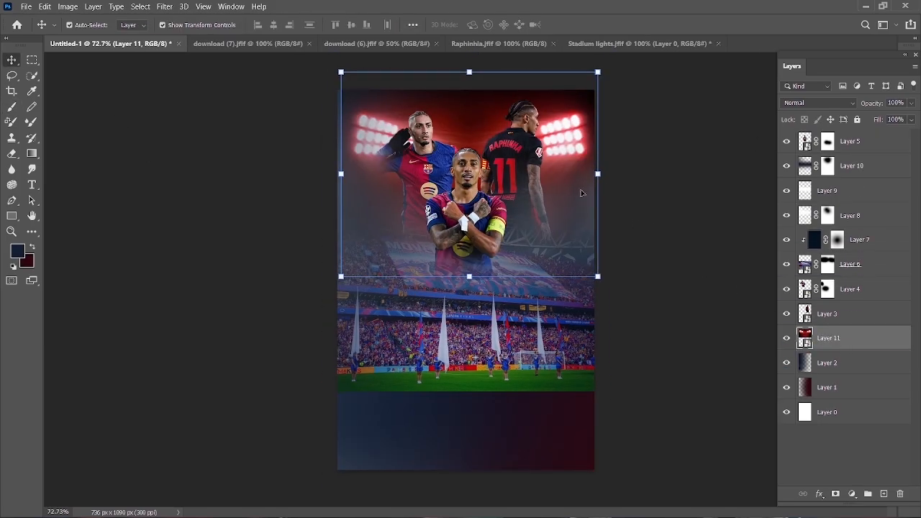
{"action": "left_click", "coordinate": [853, 103]}
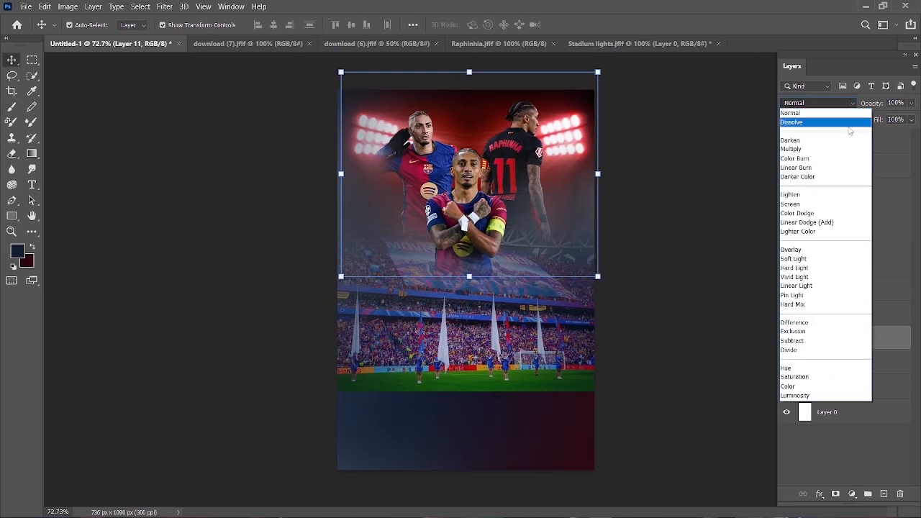
{"action": "left_click", "coordinate": [823, 195]}
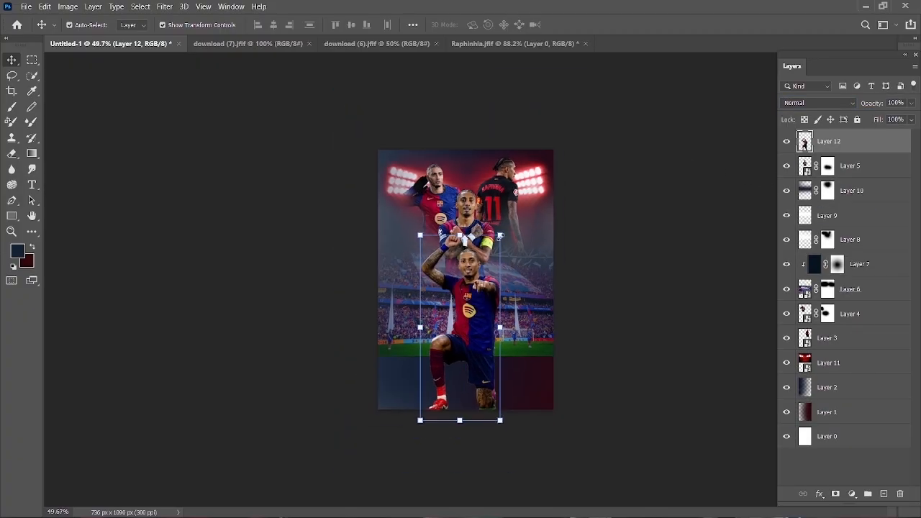
- Scale the kneeling player on Layer 12 to about 65% and position him below the front player, over the pitch
{"action": "left_click_drag", "start_coordinate": [501, 236], "coordinate": [473, 299]}
{"action": "left_click_drag", "start_coordinate": [462, 337], "coordinate": [483, 297]}
{"action": "scroll", "coordinate": [545, 137], "scroll_direction": "up", "scroll_amount": 6}
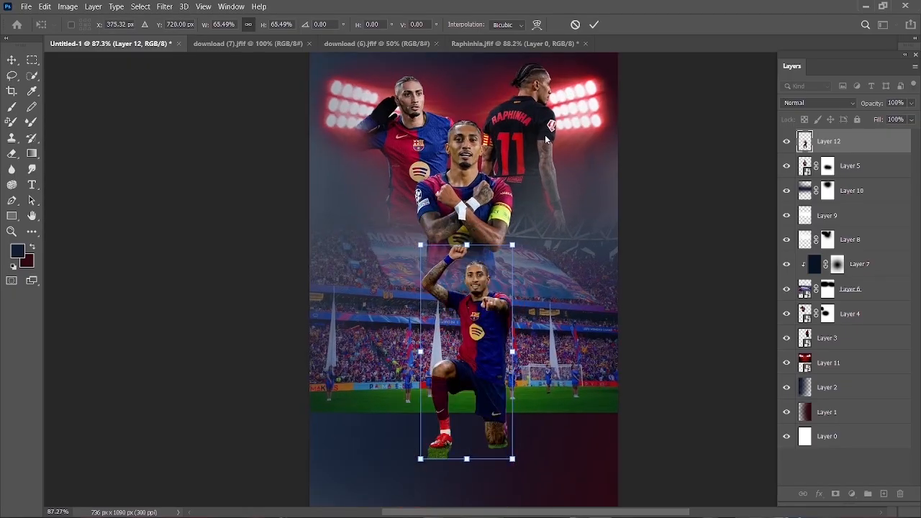
{"action": "key", "text": "Return"}
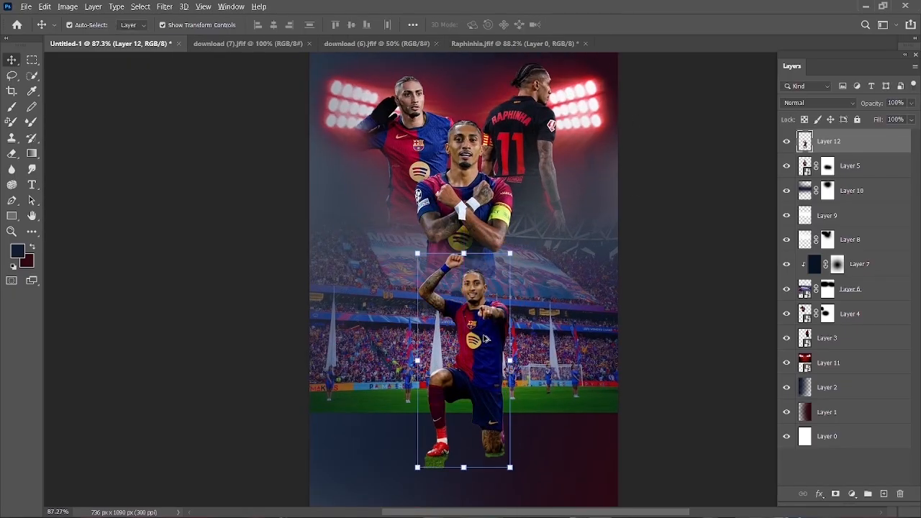
{"action": "scroll", "coordinate": [483, 339], "scroll_direction": "down", "scroll_amount": 1}
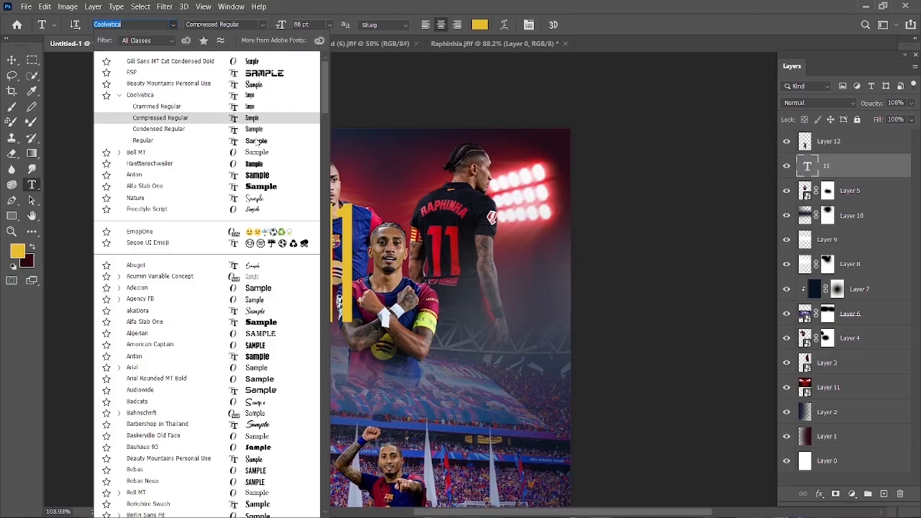
- Set the font of the yellow number 11 to Anton
{"action": "left_click", "coordinate": [245, 178]}
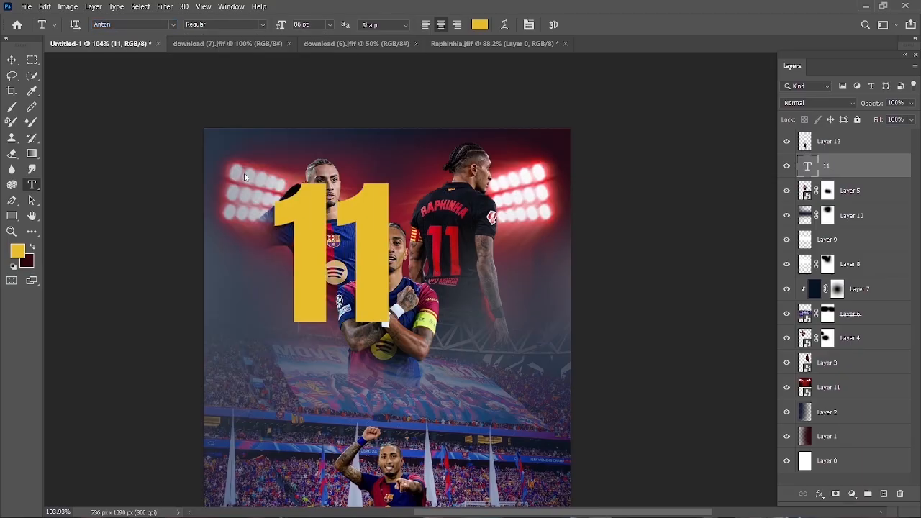
{"action": "left_click", "coordinate": [12, 60]}
{"action": "left_click", "coordinate": [193, 268]}
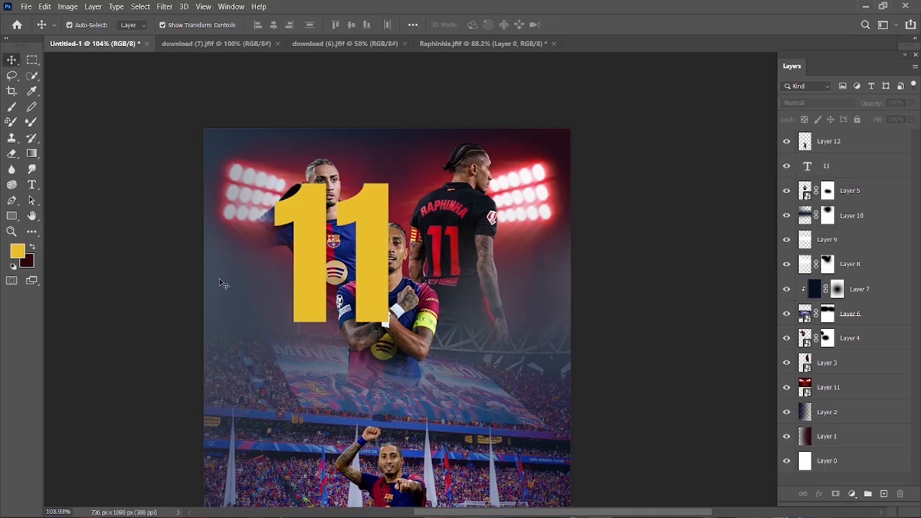
- Move the number 11 behind the kneeling player and narrow it to about 75% of its width
{"action": "scroll", "coordinate": [226, 291], "scroll_direction": "down", "scroll_amount": 3}
{"action": "left_click", "coordinate": [451, 183]}
{"action": "left_click_drag", "start_coordinate": [452, 182], "coordinate": [488, 354]}
{"action": "left_click_drag", "start_coordinate": [418, 338], "coordinate": [446, 349]}
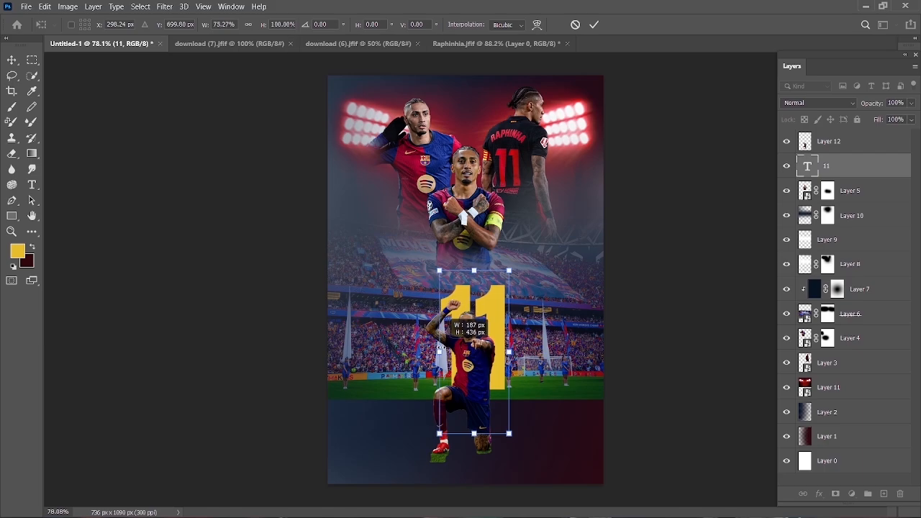
{"action": "left_click", "coordinate": [595, 24]}
{"action": "left_click_drag", "start_coordinate": [498, 311], "coordinate": [477, 302]}
{"action": "scroll", "coordinate": [477, 302], "scroll_direction": "up", "scroll_amount": 3}
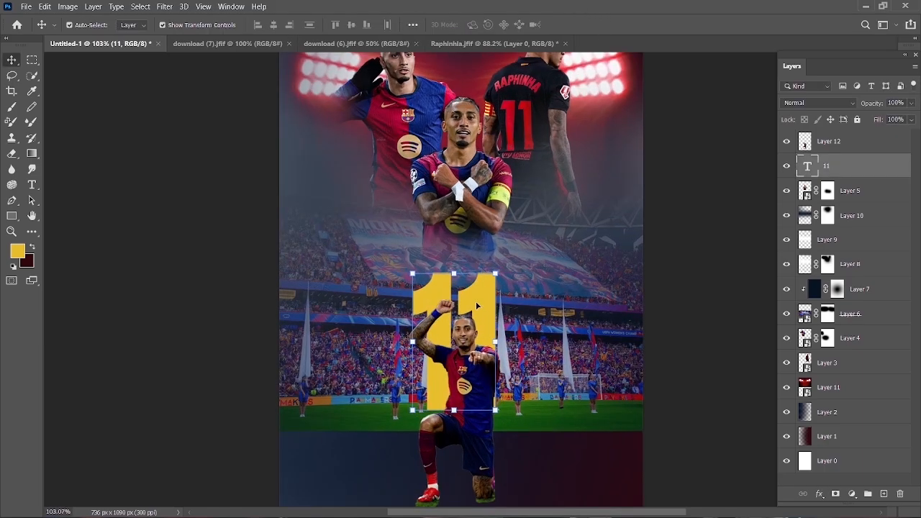
- Widen the number 11 slightly by extending its left edge
{"action": "double_click", "coordinate": [477, 305]}
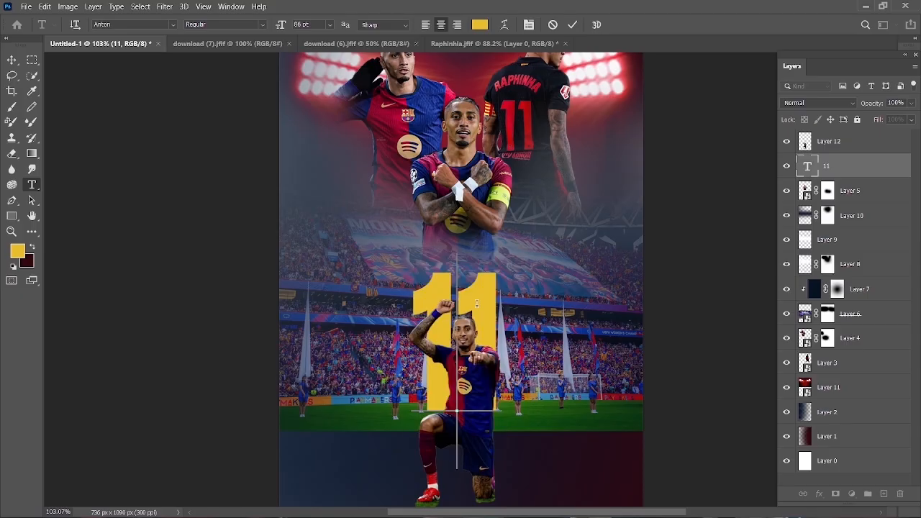
{"action": "key", "text": "ctrl+t"}
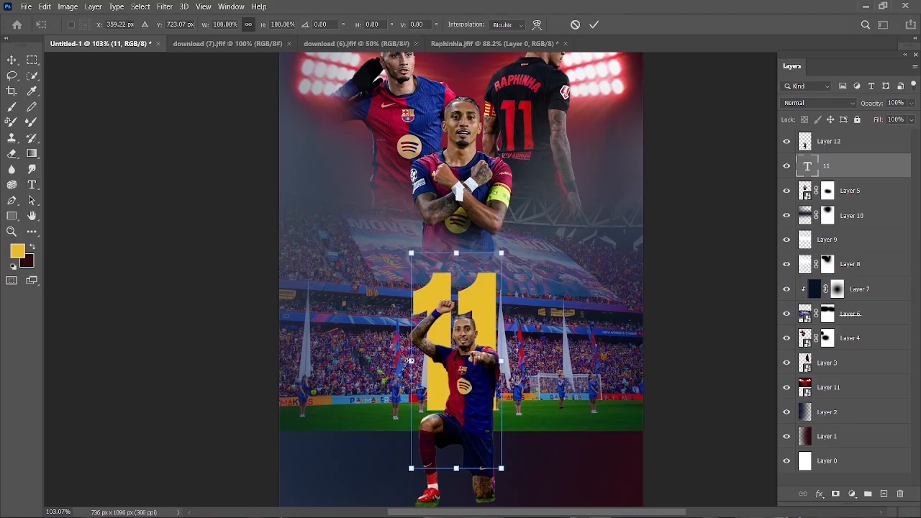
{"action": "left_click_drag", "start_coordinate": [409, 360], "coordinate": [400, 360]}
{"action": "key", "text": "Return"}
{"action": "scroll", "coordinate": [498, 306], "scroll_direction": "down", "scroll_amount": 2}
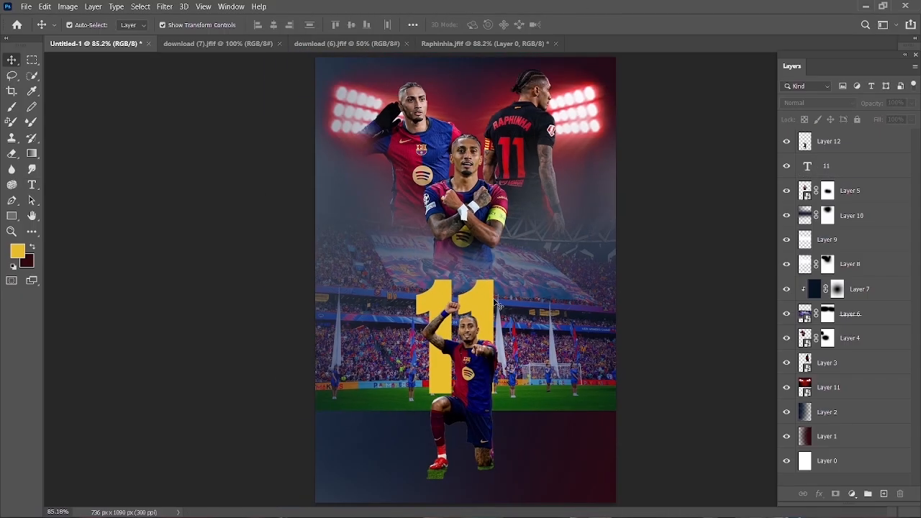
- Align the number 11 horizontally to the center of the Layer 0 background
{"action": "left_click", "coordinate": [494, 301]}
{"action": "left_click", "coordinate": [825, 460], "text": "ctrl"}
{"action": "left_click", "coordinate": [273, 24]}
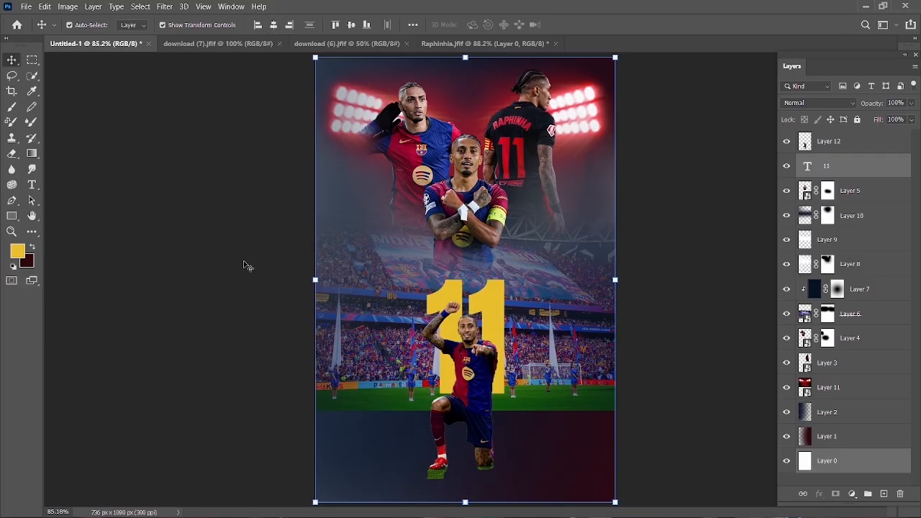
{"action": "left_click", "coordinate": [244, 263]}
- Enlarge the number 11 to about 122% and lower it behind the kneeling player
{"action": "left_click", "coordinate": [485, 306]}
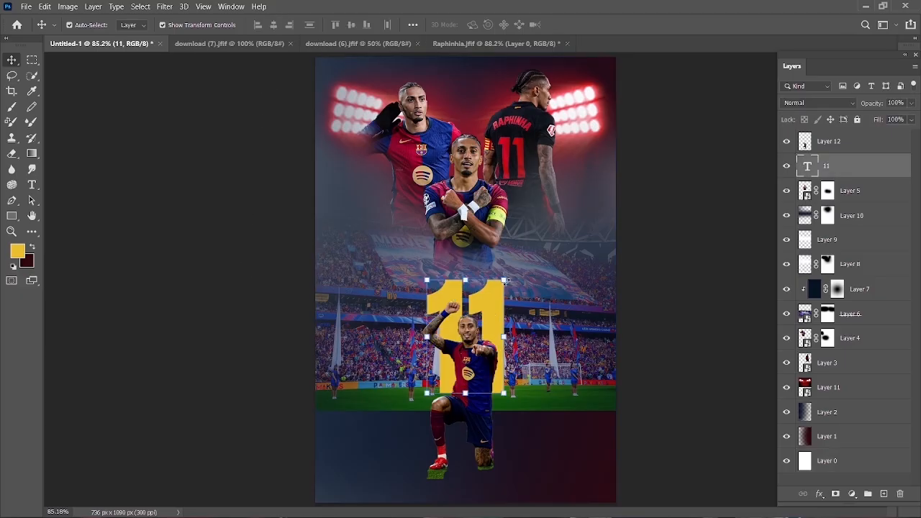
{"action": "left_click", "coordinate": [504, 280]}
{"action": "left_click_drag", "start_coordinate": [425, 263], "coordinate": [387, 232]}
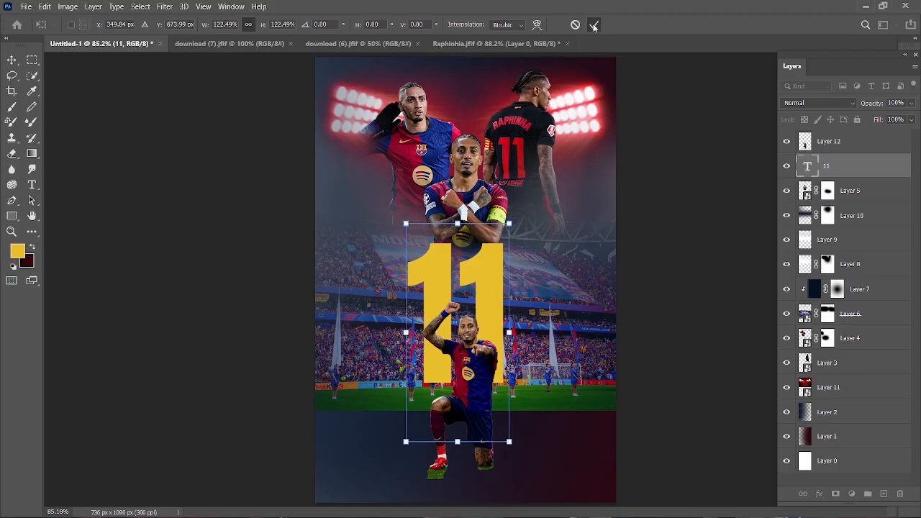
{"action": "key", "text": "Return"}
{"action": "left_click_drag", "start_coordinate": [482, 277], "coordinate": [484, 310]}
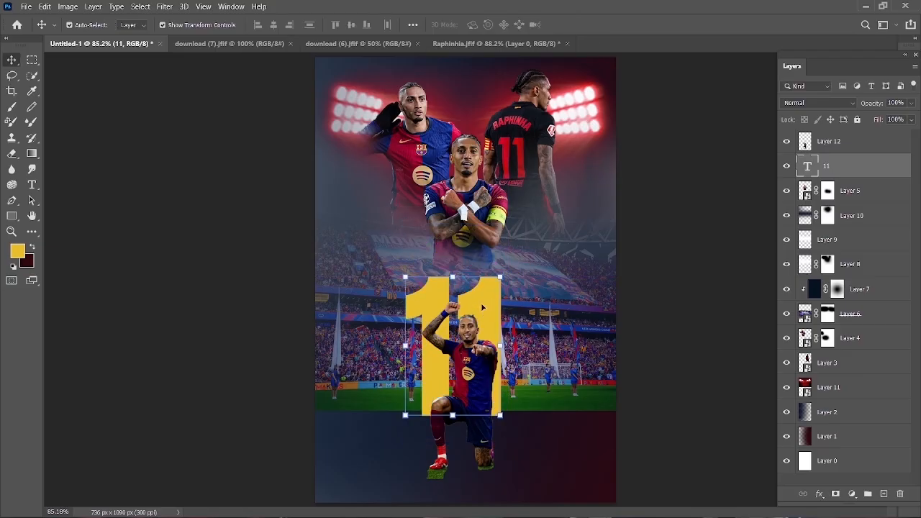
- Center the enlarged number 11 horizontally on the poster against Layer 0
{"action": "left_click", "coordinate": [825, 458], "text": "ctrl"}
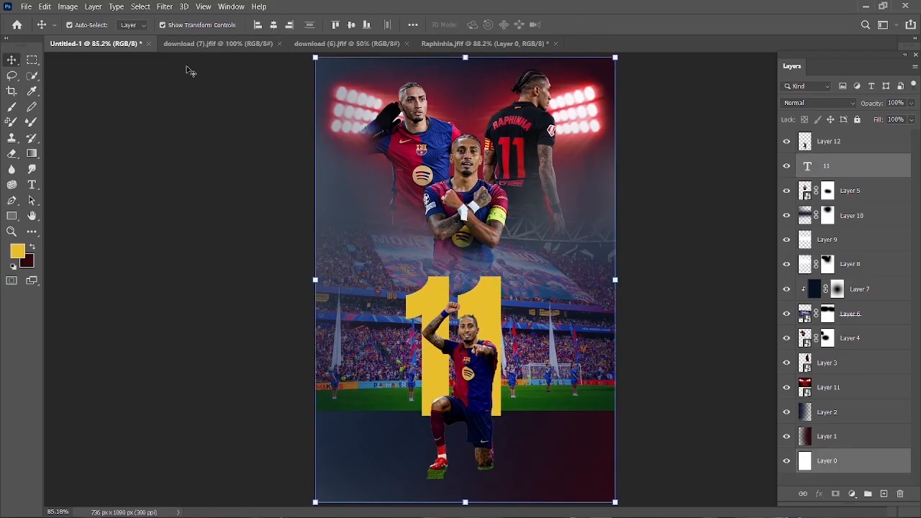
{"action": "left_click", "coordinate": [274, 26]}
{"action": "left_click", "coordinate": [215, 226]}
{"action": "left_click", "coordinate": [493, 314]}
{"action": "left_click", "coordinate": [661, 258]}
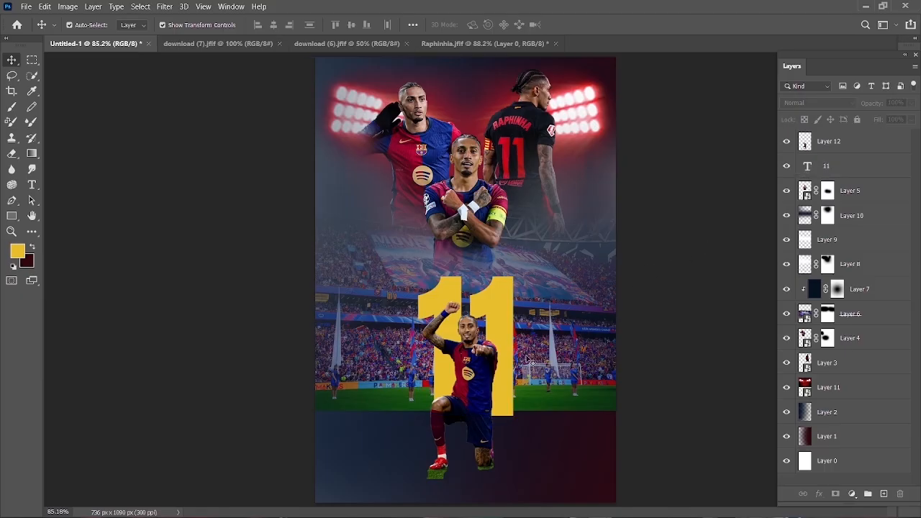
{"action": "scroll", "coordinate": [535, 392], "scroll_direction": "down", "scroll_amount": 1}
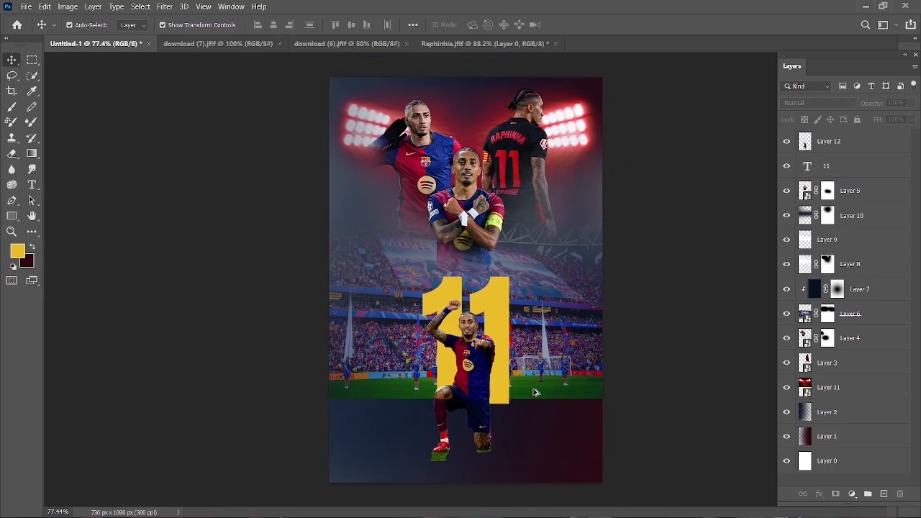
- Fade out the pitch's lower edge on Layer 6's mask with a soft black brush, increasing the brush size from 200 to 400 px
{"action": "left_click", "coordinate": [807, 222]}
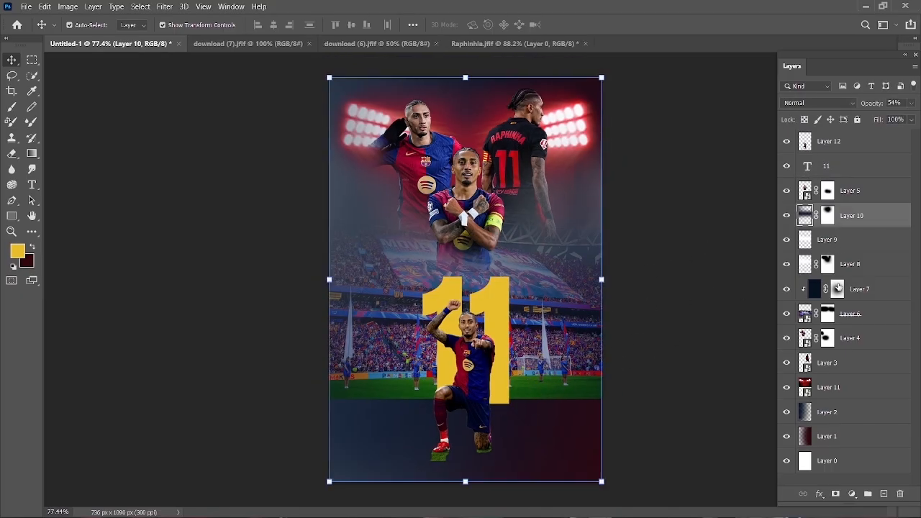
{"action": "left_click", "coordinate": [829, 315]}
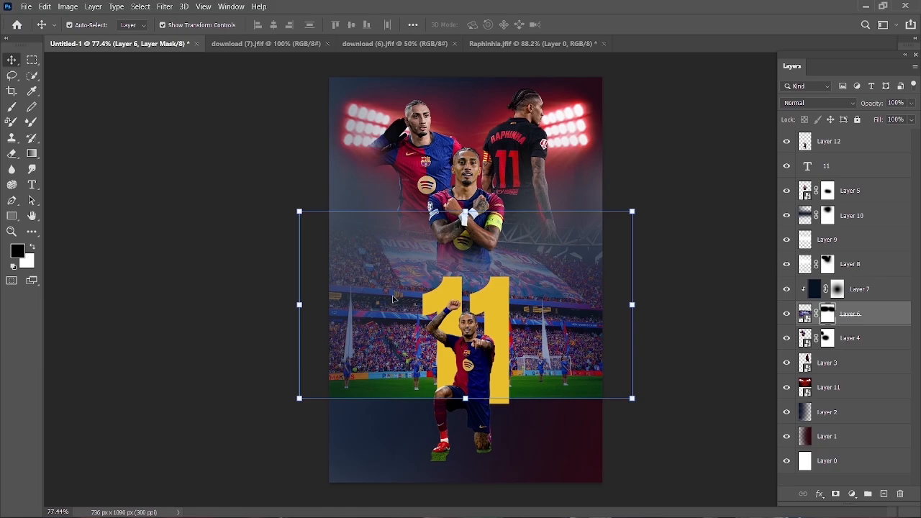
{"action": "left_click", "coordinate": [12, 107]}
{"action": "left_click_drag", "start_coordinate": [304, 410], "coordinate": [623, 411]}
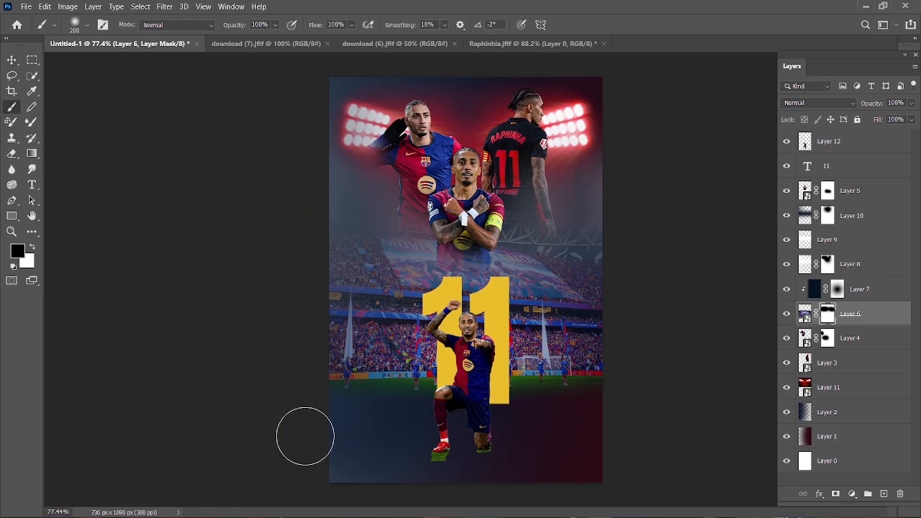
{"action": "key", "text": "bracketright"}
{"action": "key", "text": "bracketright"}
{"action": "key", "text": "bracketright"}
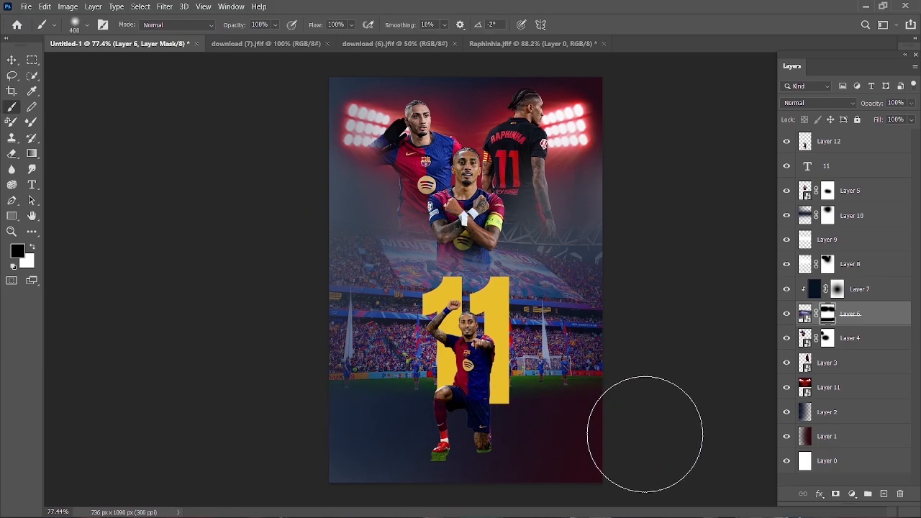
- Add a new layer beneath the 11 and paint dark red across the lower poster with a 600 px soft brush at 50% layer opacity
{"action": "key", "text": "v"}
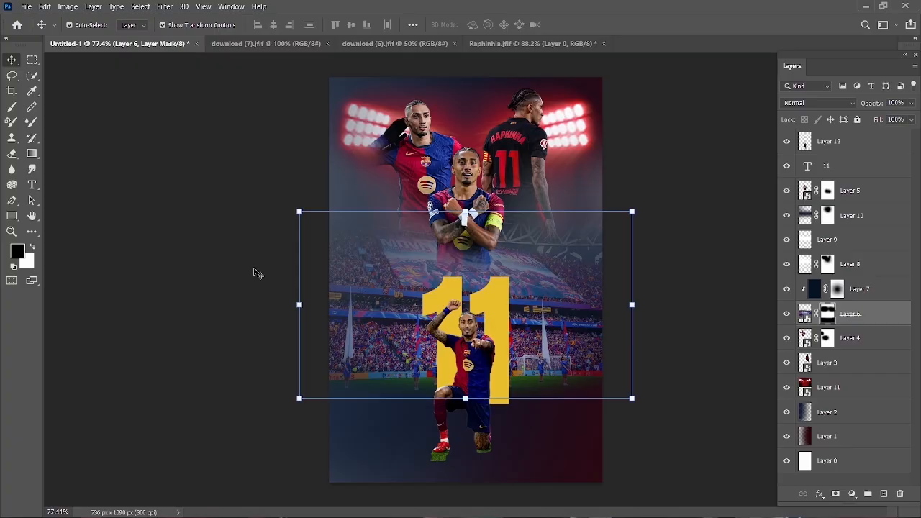
{"action": "left_click", "coordinate": [254, 270]}
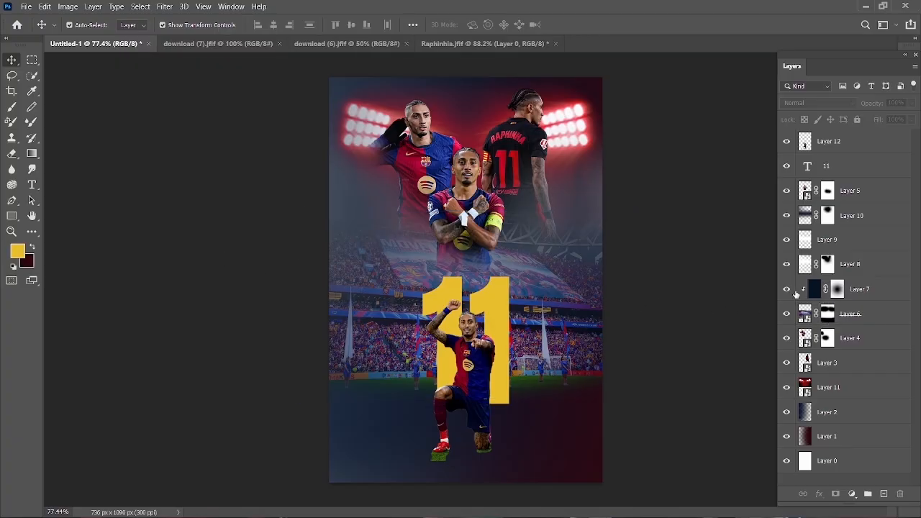
{"action": "left_click", "coordinate": [488, 311]}
{"action": "left_click", "coordinate": [885, 494]}
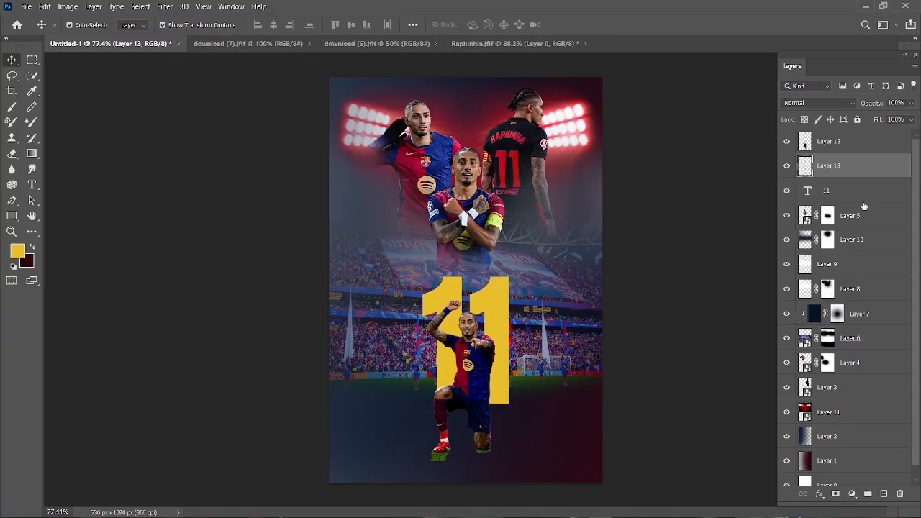
{"action": "left_click_drag", "start_coordinate": [856, 171], "coordinate": [855, 204]}
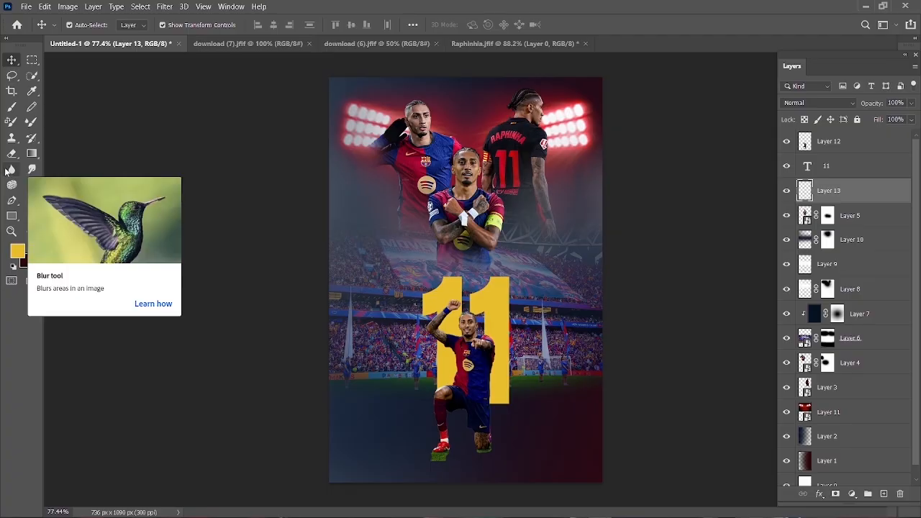
{"action": "key", "text": "b"}
{"action": "key", "text": "x"}
{"action": "left_click_drag", "start_coordinate": [871, 103], "coordinate": [856, 110]}
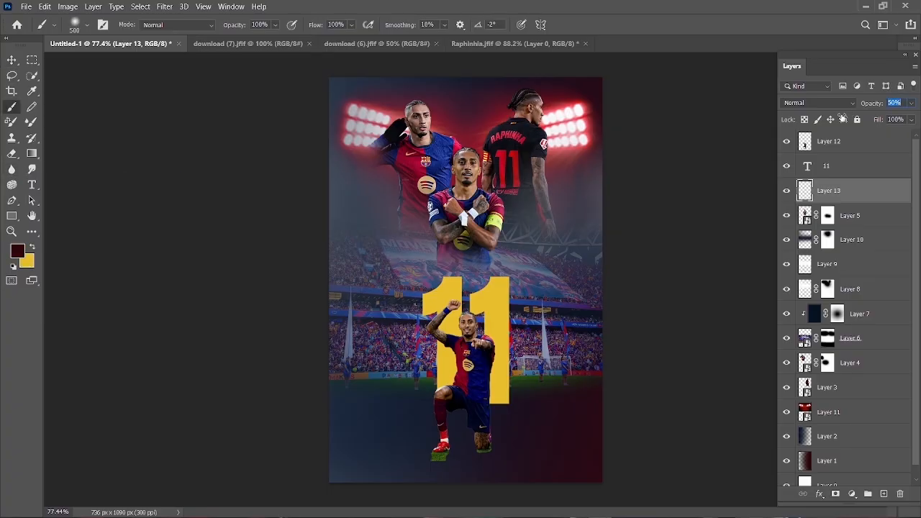
{"action": "mouse_move", "coordinate": [308, 403]}
{"action": "left_mouse_down"}
{"action": "mouse_move", "coordinate": [453, 411]}
{"action": "mouse_move", "coordinate": [658, 381]}
{"action": "left_mouse_up"}
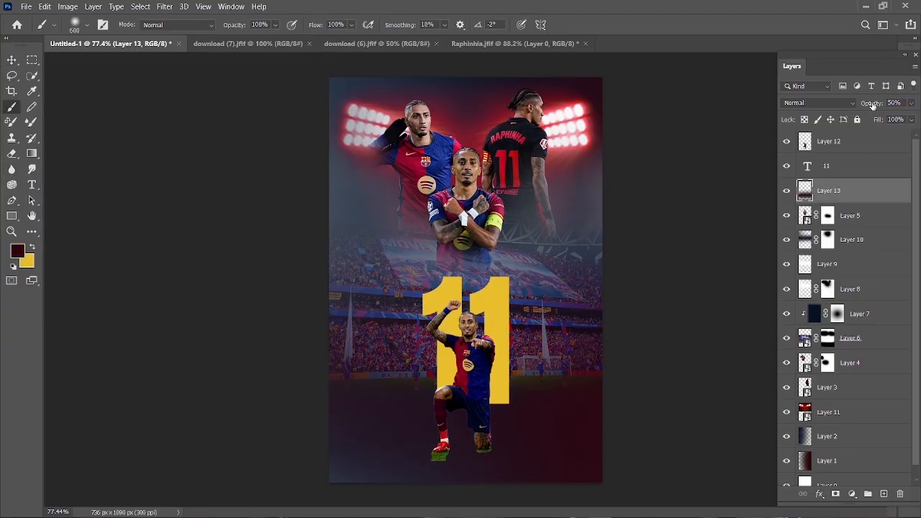
{"action": "left_click_drag", "start_coordinate": [873, 106], "coordinate": [883, 107]}
- Add another layer at 80% opacity above Layer 13 and paint dark red across the pitch area with a 400 px soft brush
{"action": "left_click", "coordinate": [883, 493]}
{"action": "left_click_drag", "start_coordinate": [871, 108], "coordinate": [857, 112]}
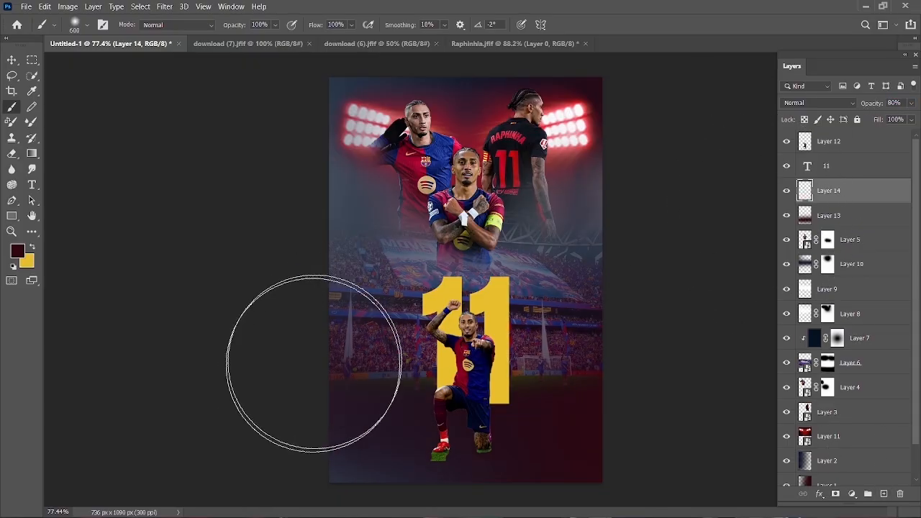
{"action": "key", "text": "bracketleft"}
{"action": "key", "text": "bracketleft"}
{"action": "left_click_drag", "start_coordinate": [314, 386], "coordinate": [546, 398]}
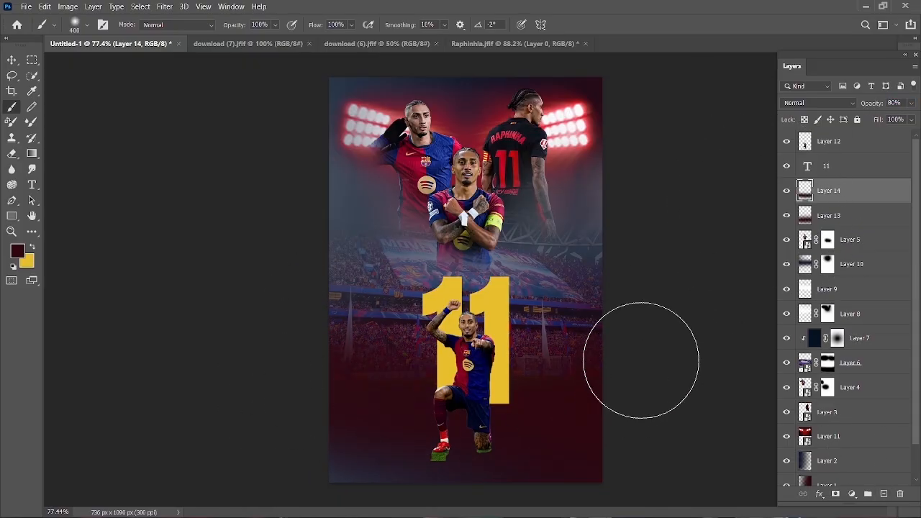
{"action": "key", "text": "v"}
{"action": "left_click", "coordinate": [216, 247]}
- Add a layer mask to the yellow 11 and fade out its lower end with a soft black brush
{"action": "left_click", "coordinate": [509, 305]}
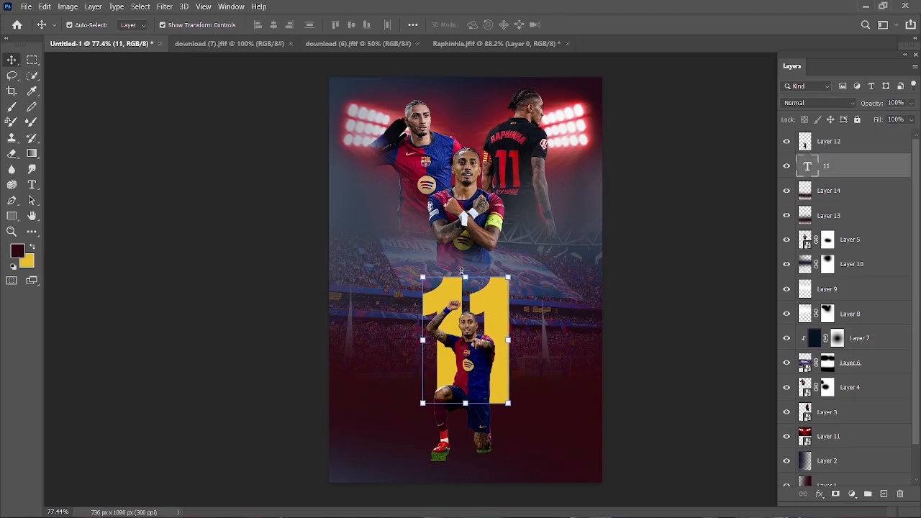
{"action": "left_click", "coordinate": [836, 494]}
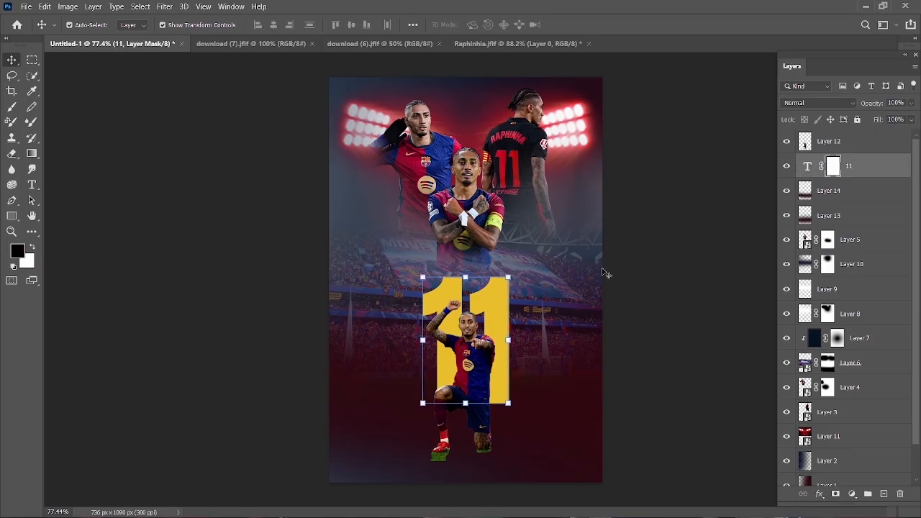
{"action": "left_click", "coordinate": [12, 107]}
{"action": "mouse_move", "coordinate": [442, 407]}
{"action": "left_mouse_down"}
{"action": "mouse_move", "coordinate": [473, 436]}
{"action": "mouse_move", "coordinate": [529, 440]}
{"action": "mouse_move", "coordinate": [467, 456]}
{"action": "mouse_move", "coordinate": [425, 442]}
{"action": "left_mouse_up"}
{"action": "left_click", "coordinate": [12, 61]}
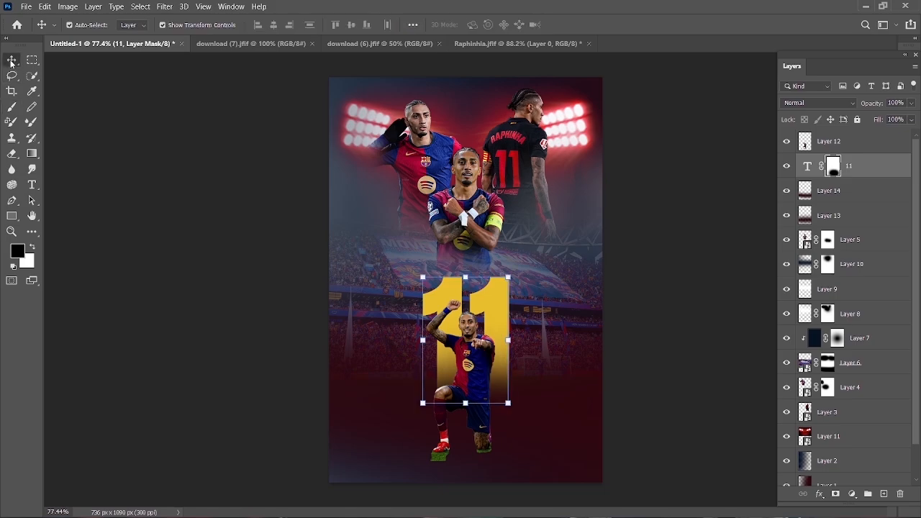
{"action": "left_click", "coordinate": [127, 247]}
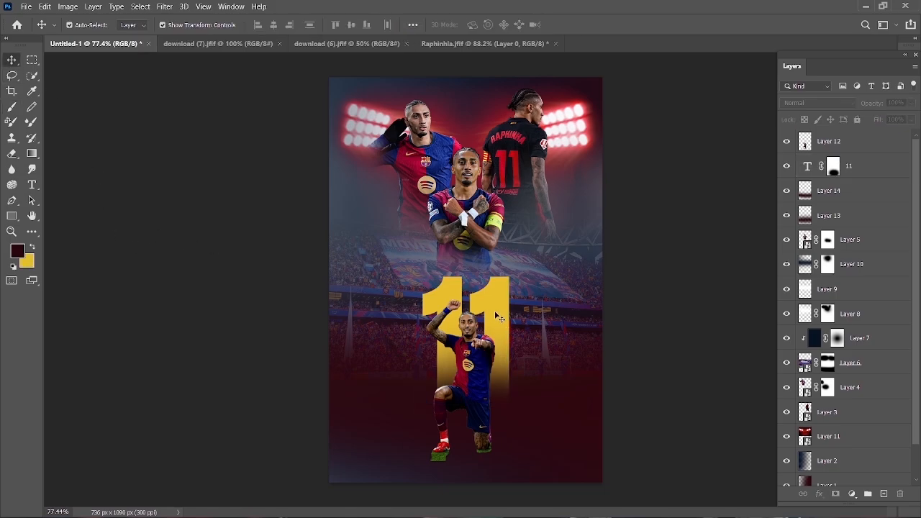
- Paint black on Layer 8's mask to clear its haze over the stadium stands, enlarging the soft brush from 400 to 500 px
{"action": "left_click", "coordinate": [397, 277]}
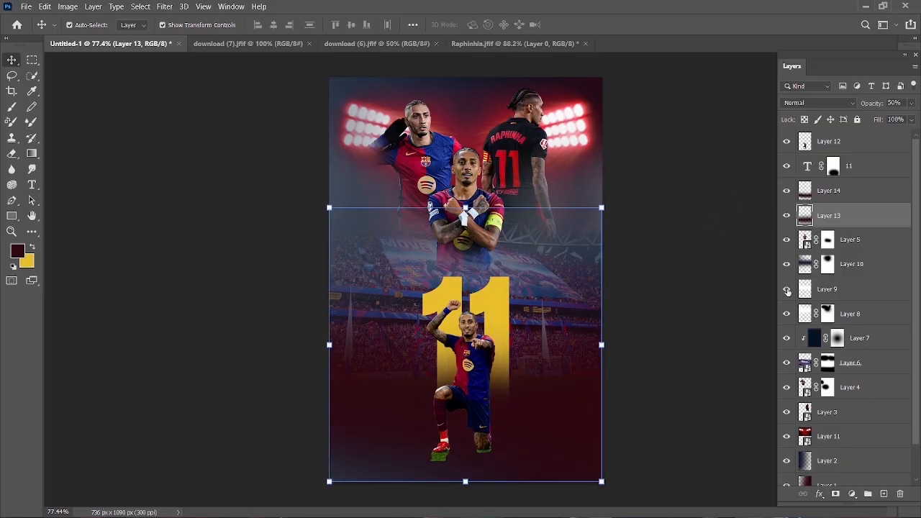
{"action": "left_click", "coordinate": [787, 317]}
{"action": "left_click", "coordinate": [827, 314]}
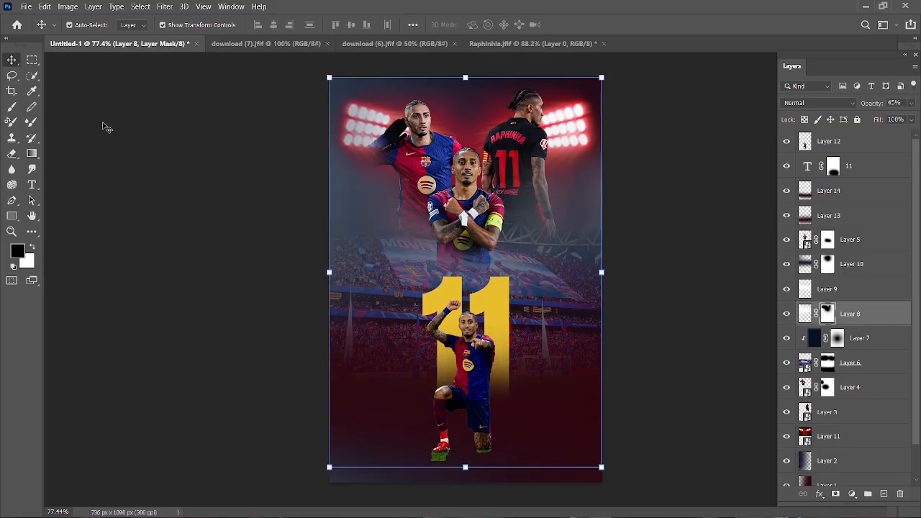
{"action": "key", "text": "b"}
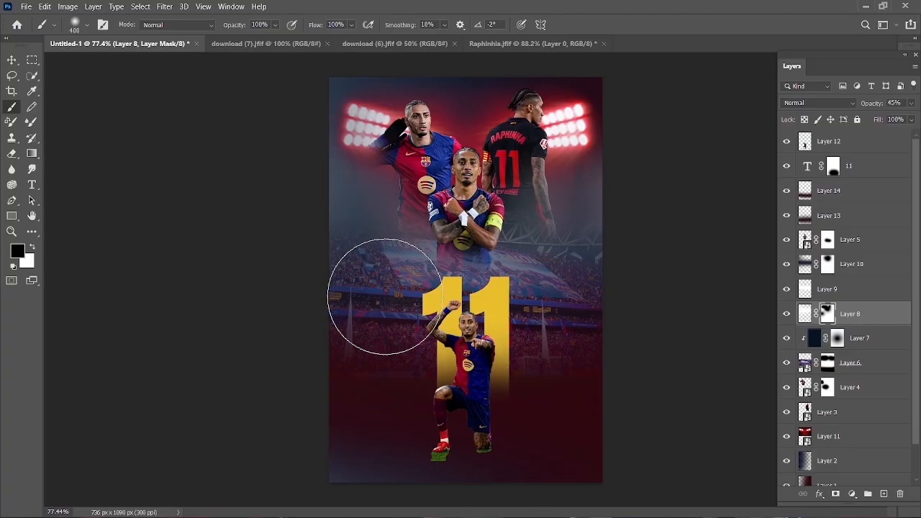
{"action": "key", "text": "bracketright"}
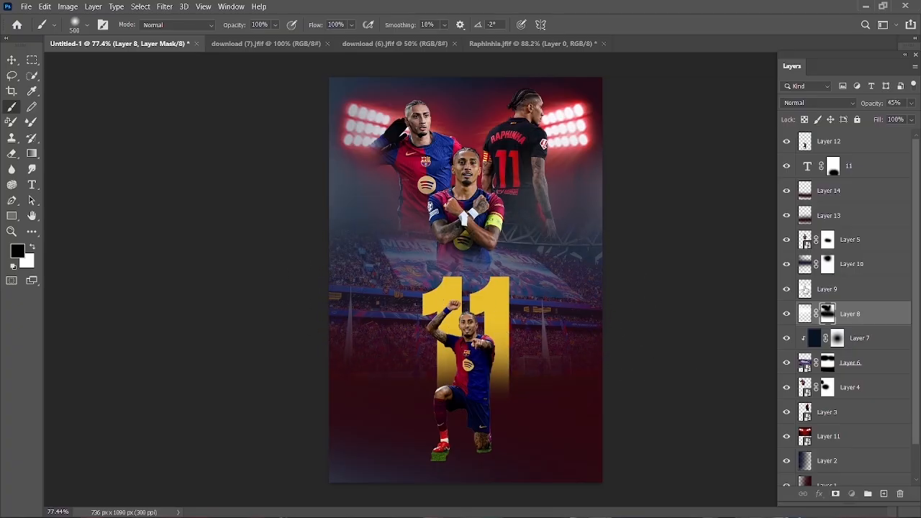
- Add a layer mask to Layer 9 and paint black across the stands to remove its haze there
{"action": "left_click", "coordinate": [806, 291]}
{"action": "left_click", "coordinate": [835, 494]}
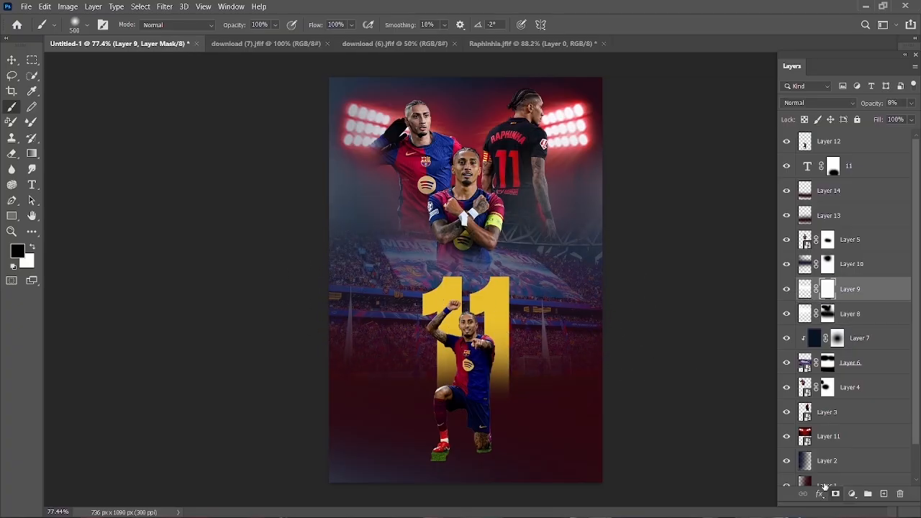
{"action": "key", "text": "bracketleft"}
{"action": "mouse_move", "coordinate": [361, 268]}
{"action": "left_mouse_down"}
{"action": "mouse_move", "coordinate": [682, 265]}
{"action": "mouse_move", "coordinate": [376, 265]}
{"action": "mouse_move", "coordinate": [538, 277]}
{"action": "left_mouse_up"}
{"action": "left_click_drag", "start_coordinate": [395, 273], "coordinate": [560, 280]}
{"action": "left_click", "coordinate": [14, 59]}
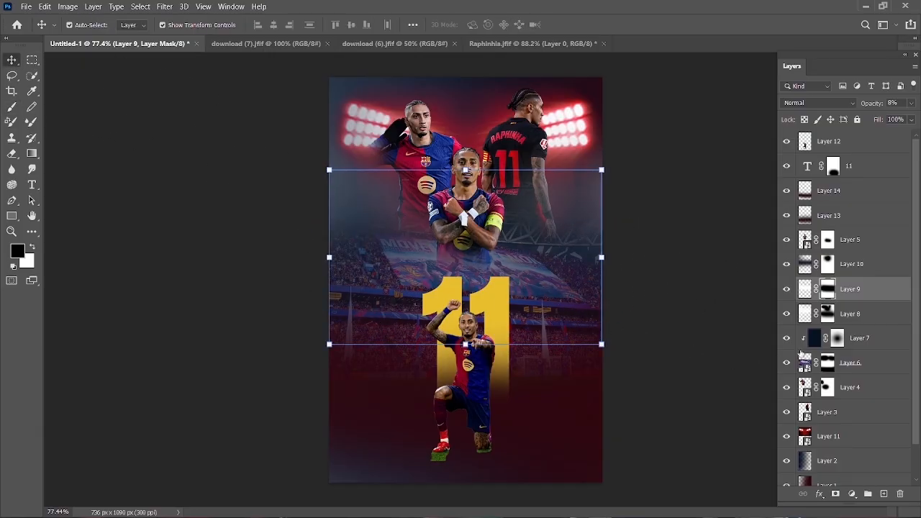
- Add a layer mask to the kneeling player on Layer 12 and paint out the grass beneath both legs with a 35 px soft black brush
{"action": "left_click", "coordinate": [836, 496]}
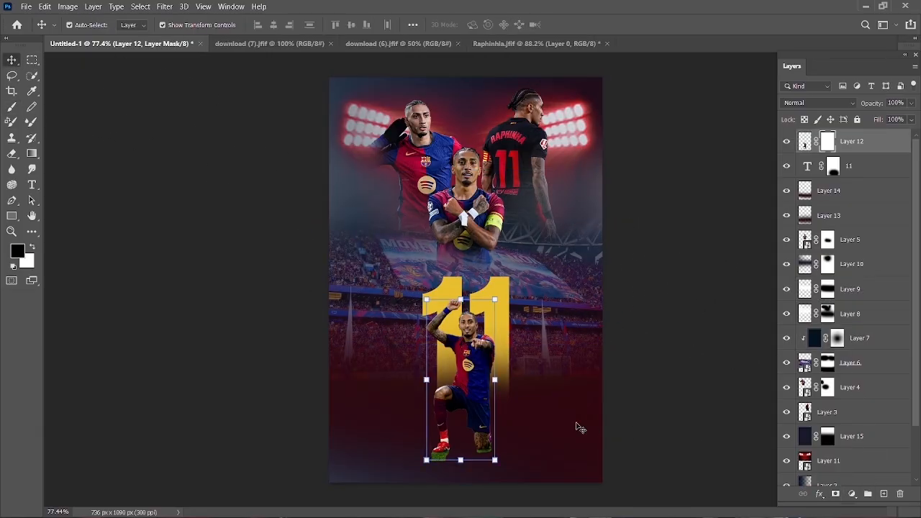
{"action": "left_click", "coordinate": [12, 106]}
{"action": "scroll", "coordinate": [446, 468], "scroll_direction": "up", "scroll_amount": 8}
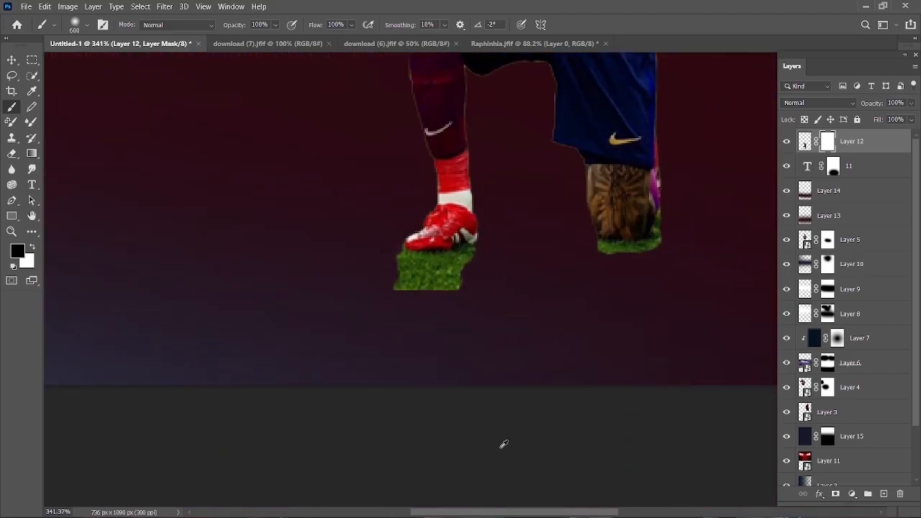
{"action": "key", "text": "bracketleft"}
{"action": "key", "text": "bracketleft"}
{"action": "key", "text": "bracketleft"}
{"action": "key", "text": "bracketleft"}
{"action": "key", "text": "bracketleft"}
{"action": "key", "text": "bracketleft"}
{"action": "key", "text": "bracketleft"}
{"action": "key", "text": "bracketleft"}
{"action": "key", "text": "bracketleft"}
{"action": "key", "text": "bracketleft"}
{"action": "key", "text": "bracketleft"}
{"action": "key", "text": "bracketleft"}
{"action": "key", "text": "bracketleft"}
{"action": "key", "text": "bracketleft"}
{"action": "key", "text": "bracketleft"}
{"action": "key", "text": "bracketleft"}
{"action": "key", "text": "bracketleft"}
{"action": "mouse_move", "coordinate": [454, 281]}
{"action": "left_mouse_down"}
{"action": "mouse_move", "coordinate": [414, 280]}
{"action": "mouse_move", "coordinate": [452, 289]}
{"action": "mouse_move", "coordinate": [395, 300]}
{"action": "mouse_move", "coordinate": [482, 268]}
{"action": "mouse_move", "coordinate": [393, 269]}
{"action": "left_mouse_up"}
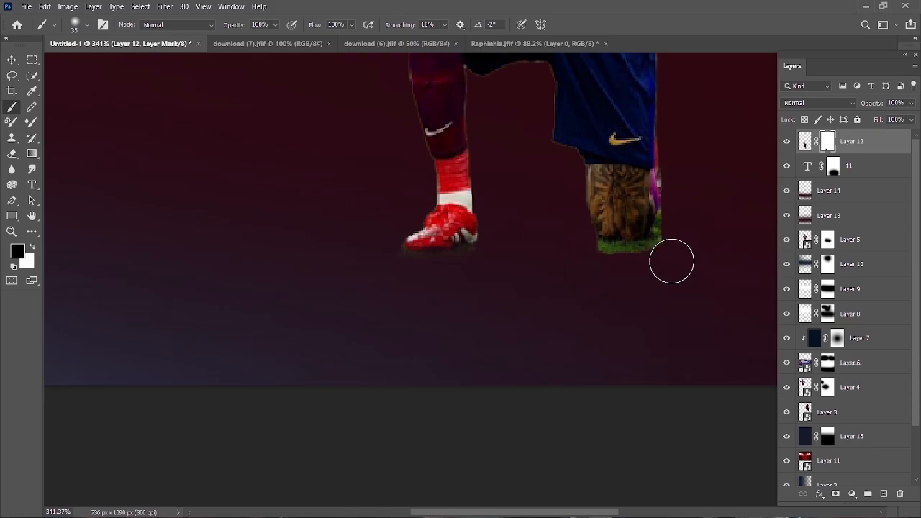
{"action": "mouse_move", "coordinate": [682, 245]}
{"action": "left_mouse_down"}
{"action": "mouse_move", "coordinate": [681, 224]}
{"action": "mouse_move", "coordinate": [659, 236]}
{"action": "left_mouse_up"}
{"action": "left_click", "coordinate": [11, 59]}
{"action": "left_click", "coordinate": [346, 425]}
{"action": "scroll", "coordinate": [412, 408], "scroll_direction": "down", "scroll_amount": 5}
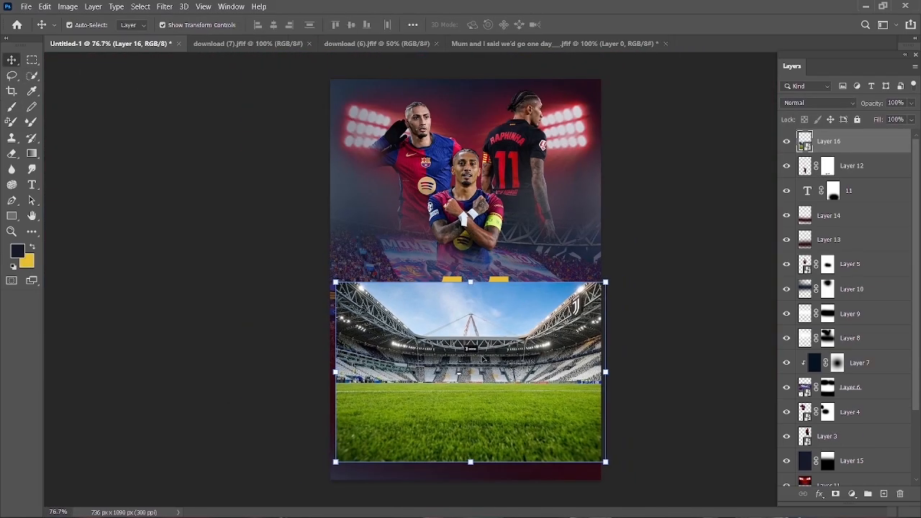
- Scale the grass stadium photo to about 760 × 507 px over the poster's lower part and place its layer directly below Layer 13
{"action": "left_click_drag", "start_coordinate": [352, 277], "coordinate": [321, 290]}
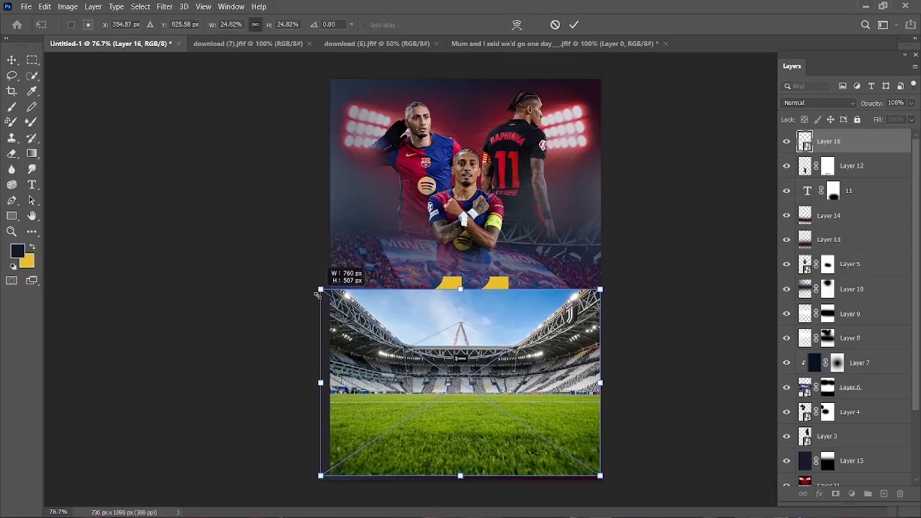
{"action": "left_click_drag", "start_coordinate": [416, 388], "coordinate": [423, 406]}
{"action": "left_click", "coordinate": [573, 25]}
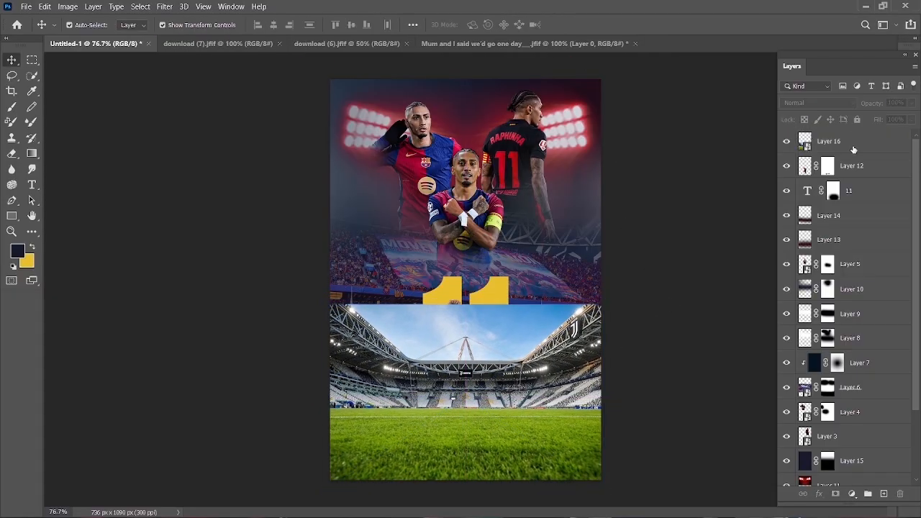
{"action": "left_click_drag", "start_coordinate": [853, 149], "coordinate": [885, 258]}
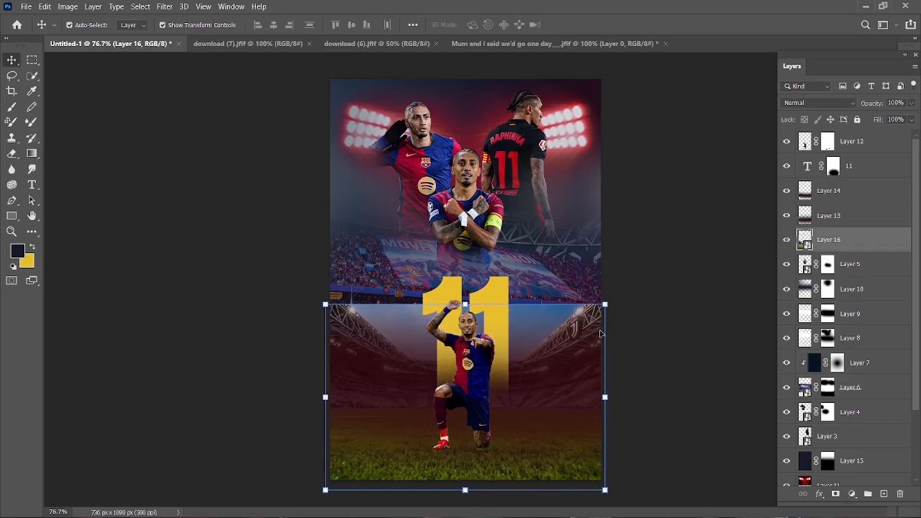
- Mask Layer 16 and hide its stands and sky with a soft black brush enlarged to 600 px, keeping only the foreground grass
{"action": "left_click", "coordinate": [836, 494]}
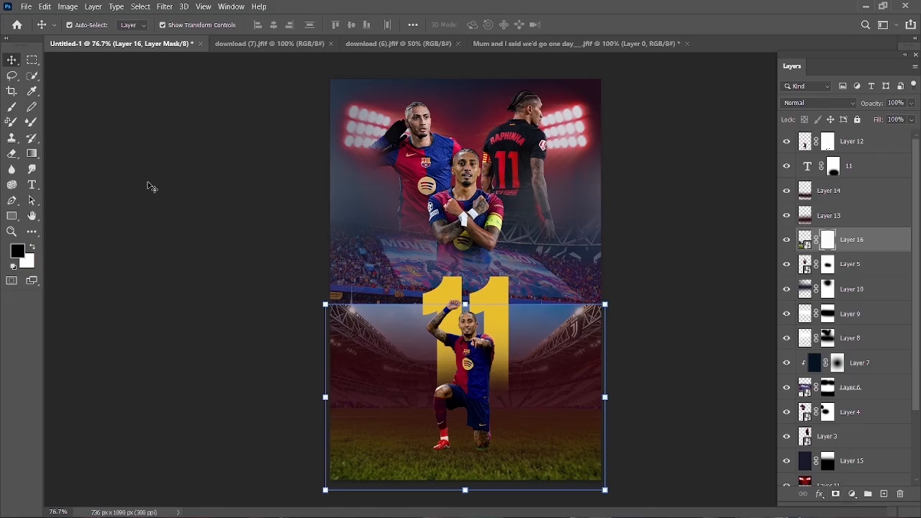
{"action": "left_click", "coordinate": [11, 107]}
{"action": "key", "text": "bracketright"}
{"action": "key", "text": "bracketright"}
{"action": "key", "text": "bracketright"}
{"action": "key", "text": "bracketright"}
{"action": "key", "text": "bracketright"}
{"action": "key", "text": "bracketright"}
{"action": "key", "text": "bracketright"}
{"action": "key", "text": "bracketright"}
{"action": "key", "text": "bracketright"}
{"action": "key", "text": "bracketright"}
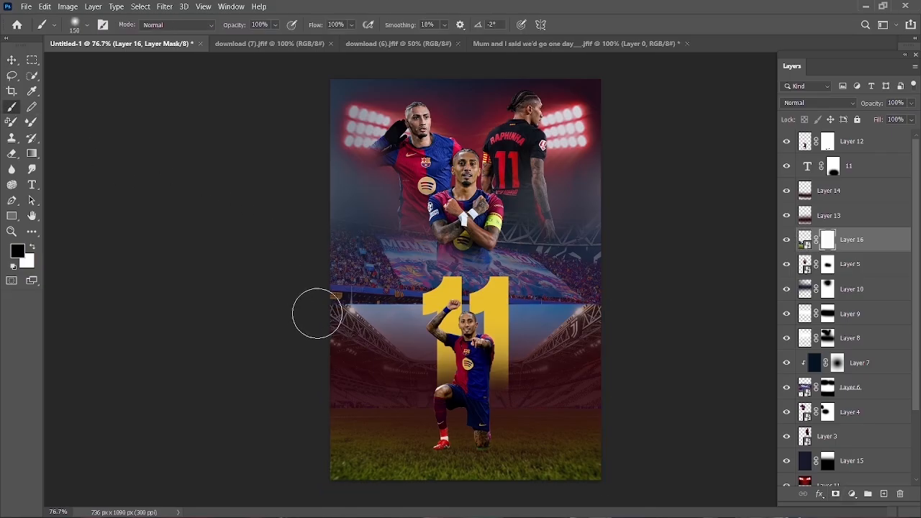
{"action": "left_click_drag", "start_coordinate": [312, 312], "coordinate": [679, 311]}
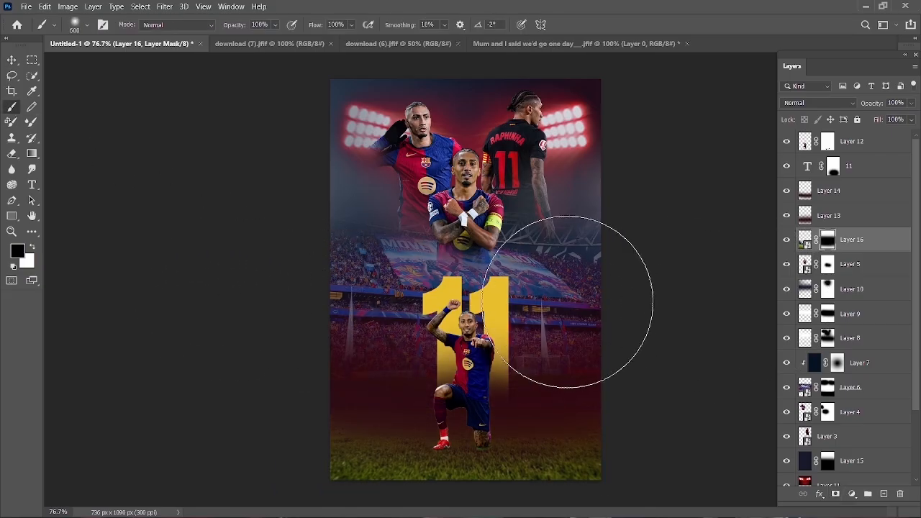
{"action": "key", "text": "ctrl+z"}
{"action": "left_click_drag", "start_coordinate": [297, 278], "coordinate": [608, 279]}
{"action": "left_click", "coordinate": [12, 60]}
{"action": "left_click", "coordinate": [161, 188]}
- Clean up the remaining grass around the kneeling player's knee on Layer 12's mask with a 20 px black brush
{"action": "scroll", "coordinate": [464, 362], "scroll_direction": "up", "scroll_amount": 2}
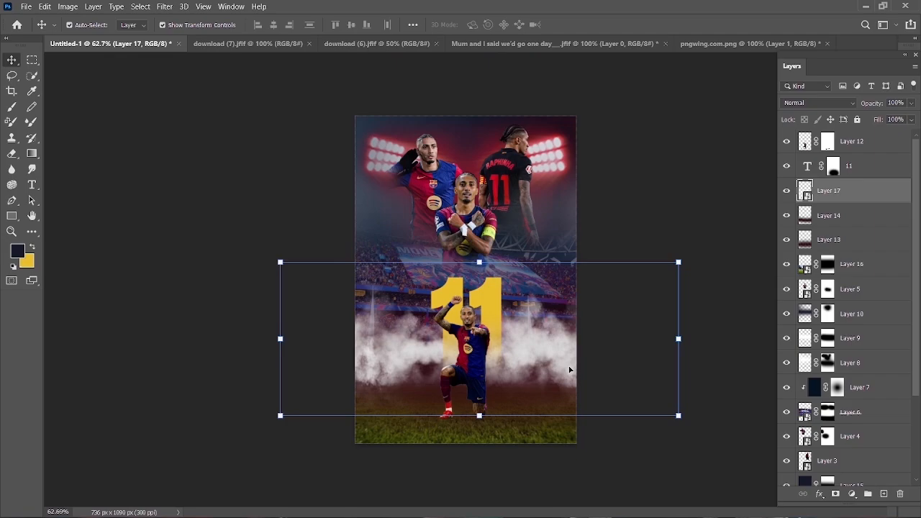
{"action": "left_click_drag", "start_coordinate": [569, 370], "coordinate": [562, 385]}
{"action": "scroll", "coordinate": [547, 382], "scroll_direction": "down", "scroll_amount": 1}
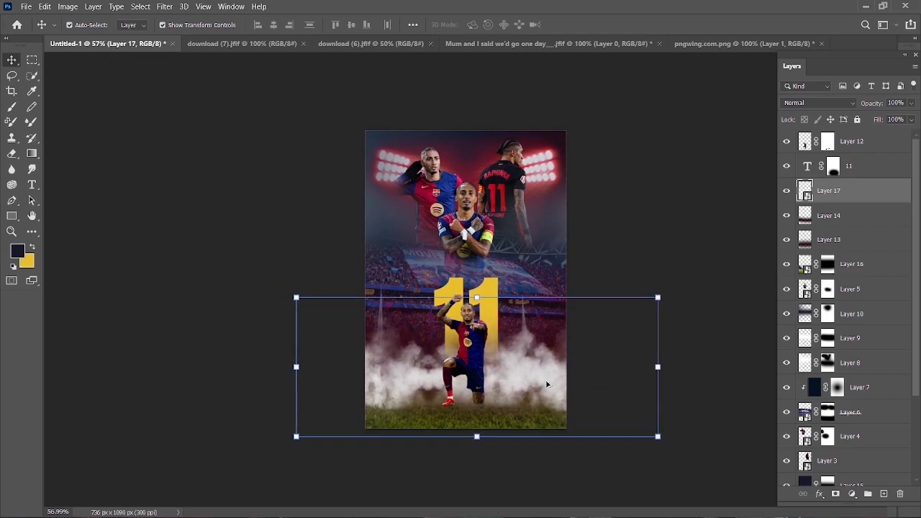
- Add a new layer clipped to Layer 16 and darken the grass with dark navy using a 600 px soft brush
{"action": "left_click", "coordinate": [847, 263]}
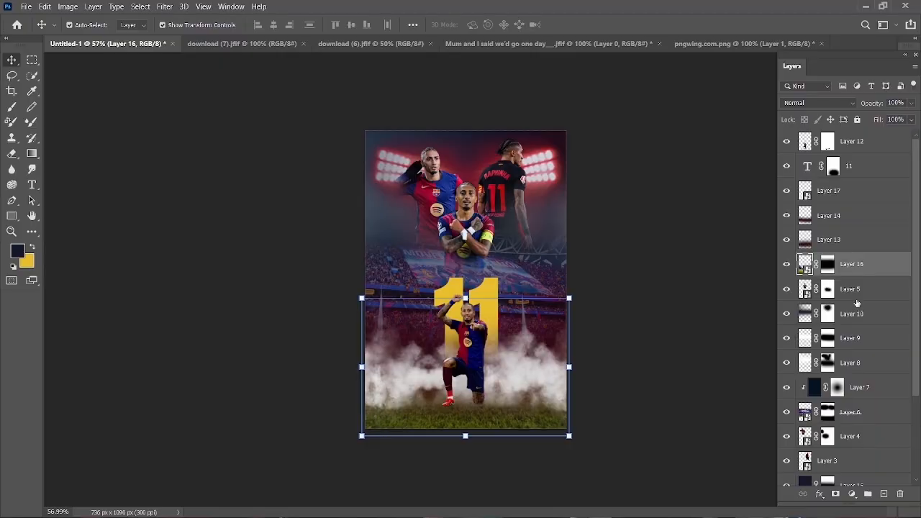
{"action": "left_click", "coordinate": [884, 494]}
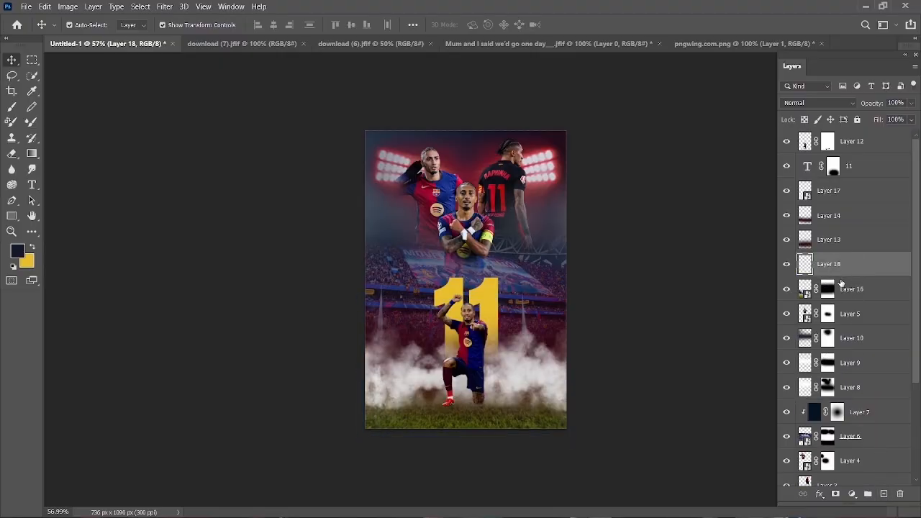
{"action": "left_click", "coordinate": [848, 278], "text": "alt"}
{"action": "left_click", "coordinate": [11, 106]}
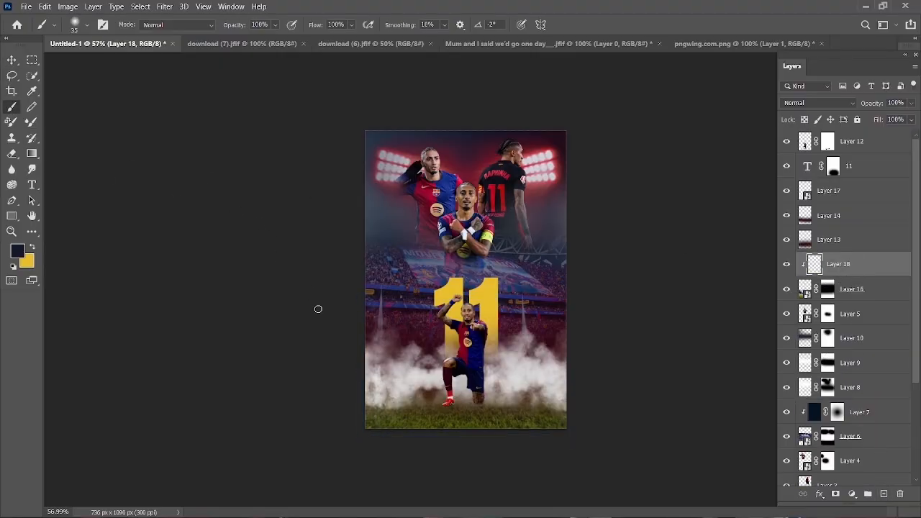
{"action": "key", "text": "bracketright"}
{"action": "key", "text": "bracketright"}
{"action": "key", "text": "bracketright"}
{"action": "key", "text": "bracketright"}
{"action": "key", "text": "bracketright"}
{"action": "key", "text": "bracketright"}
{"action": "key", "text": "bracketright"}
{"action": "key", "text": "bracketright"}
{"action": "key", "text": "bracketright"}
{"action": "key", "text": "bracketright"}
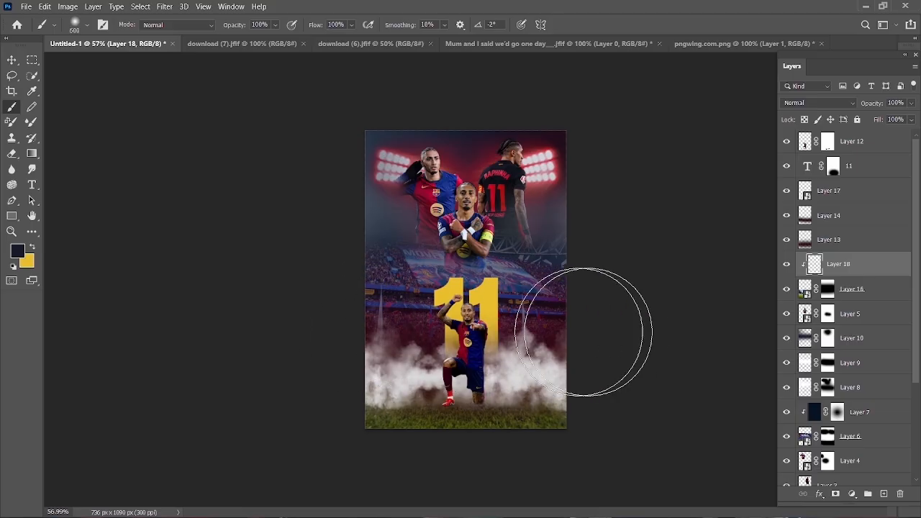
{"action": "key", "text": "v"}
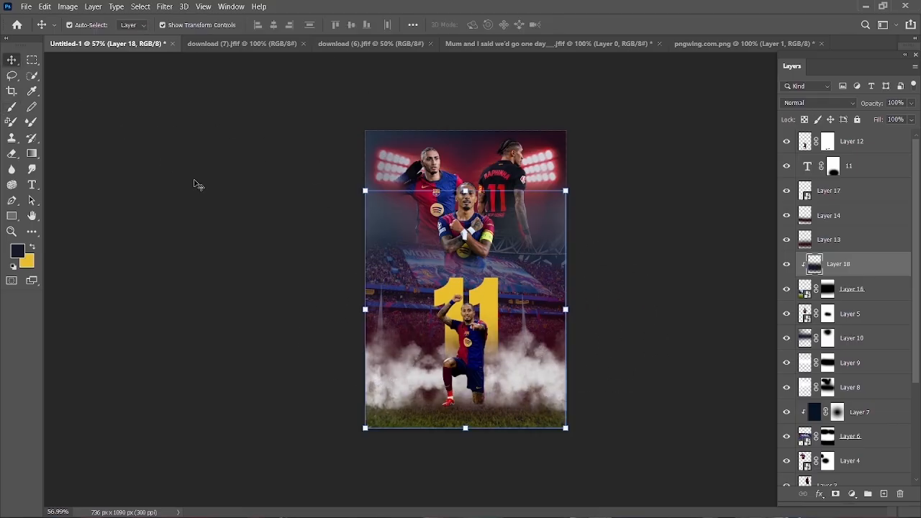
{"action": "left_click", "coordinate": [262, 232]}
- Soften the smoke on Layer 17 by lowering its opacity to 72% and its fill to 75%
{"action": "scroll", "coordinate": [530, 385], "scroll_direction": "up", "scroll_amount": 2}
{"action": "left_click", "coordinate": [531, 385]}
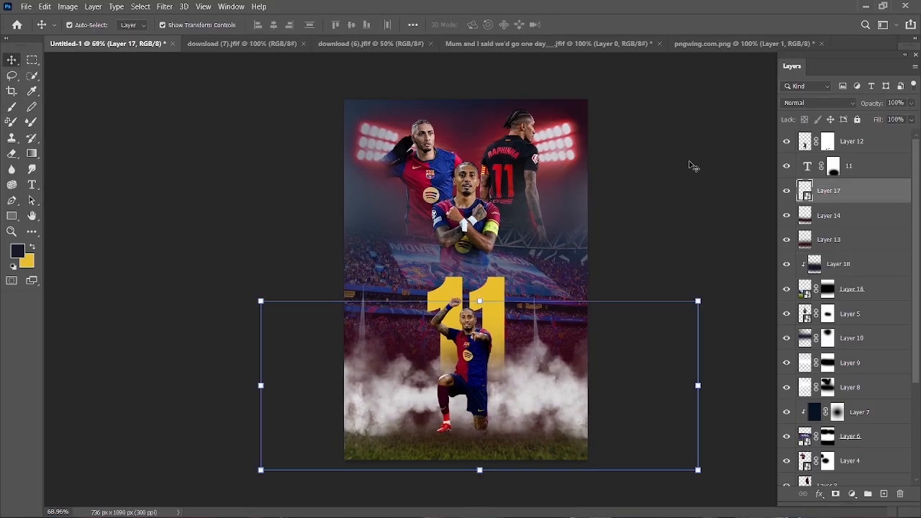
{"action": "left_click_drag", "start_coordinate": [866, 107], "coordinate": [868, 121]}
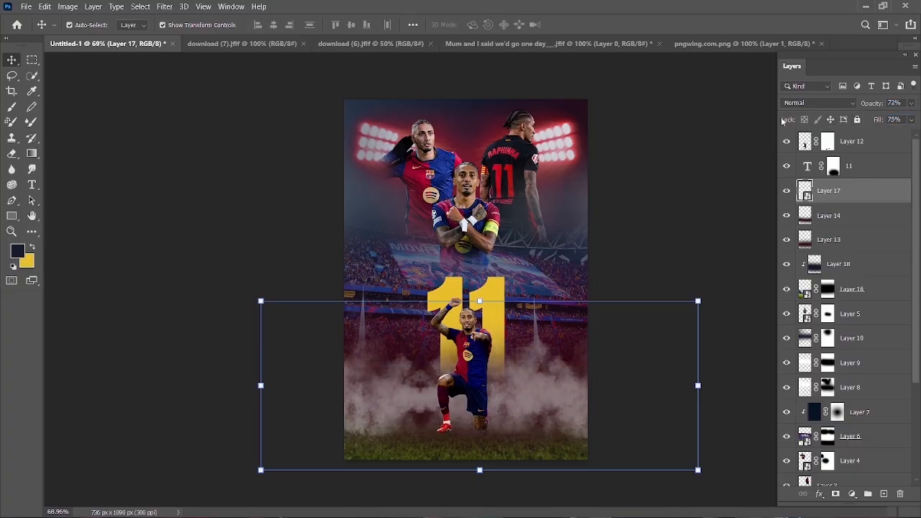
{"action": "left_click", "coordinate": [205, 181]}
{"action": "scroll", "coordinate": [505, 408], "scroll_direction": "up", "scroll_amount": 1}
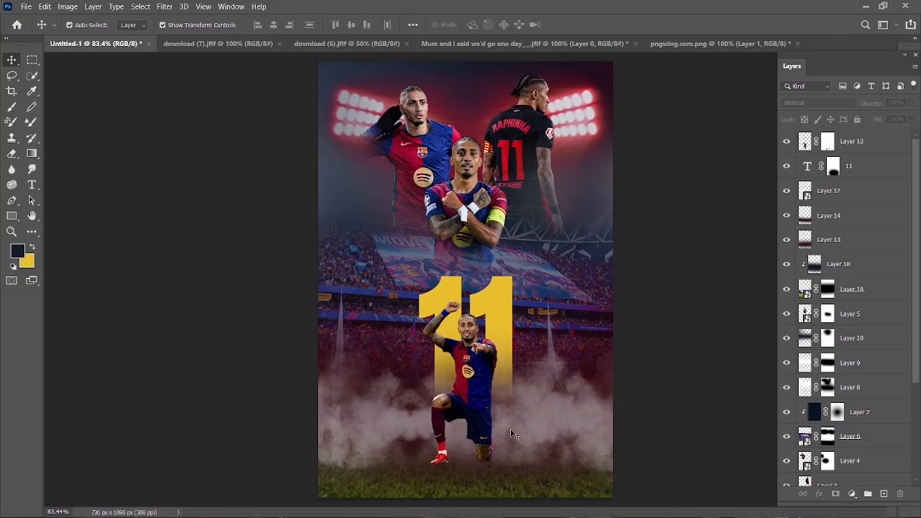
{"action": "scroll", "coordinate": [488, 487], "scroll_direction": "up", "scroll_amount": 1}
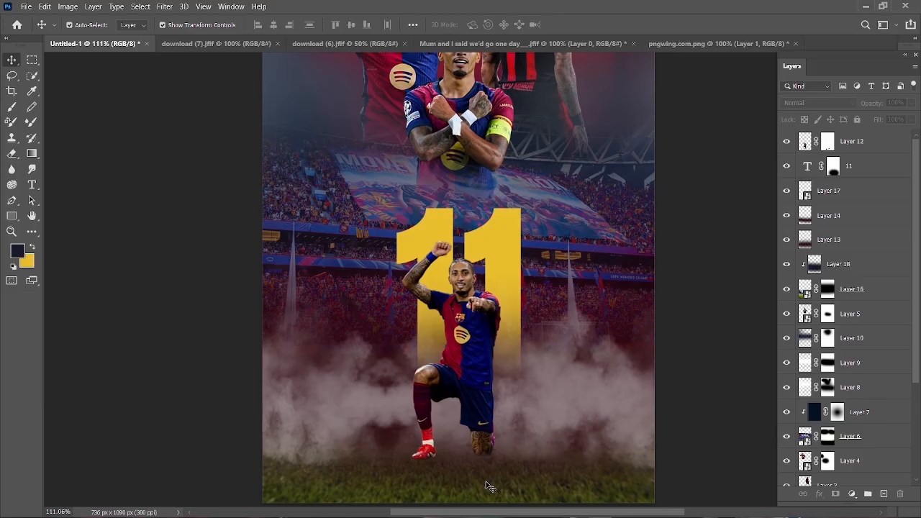
{"action": "scroll", "coordinate": [722, 281], "scroll_direction": "down", "scroll_amount": 1}
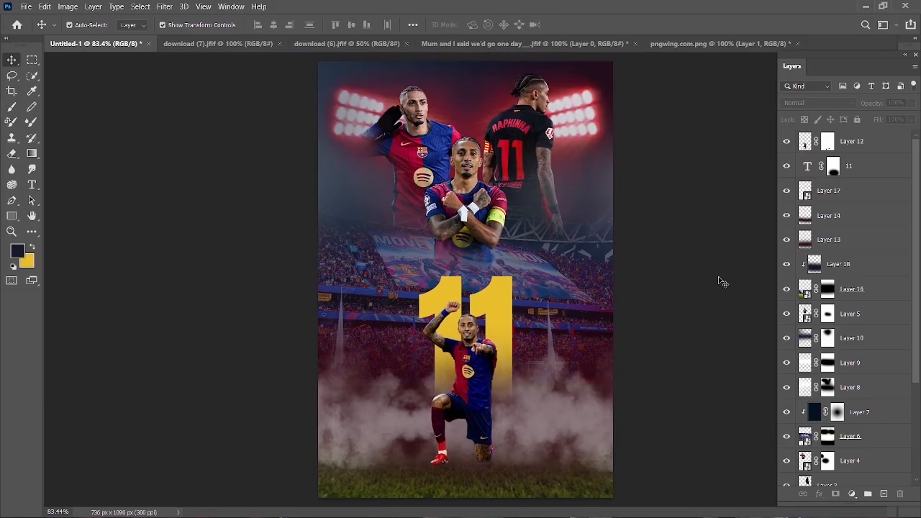
- Duplicate the smoke Layer 17 to the top of the layer stack, mask the copy and ready the brush with default colors
{"action": "left_click", "coordinate": [846, 190]}
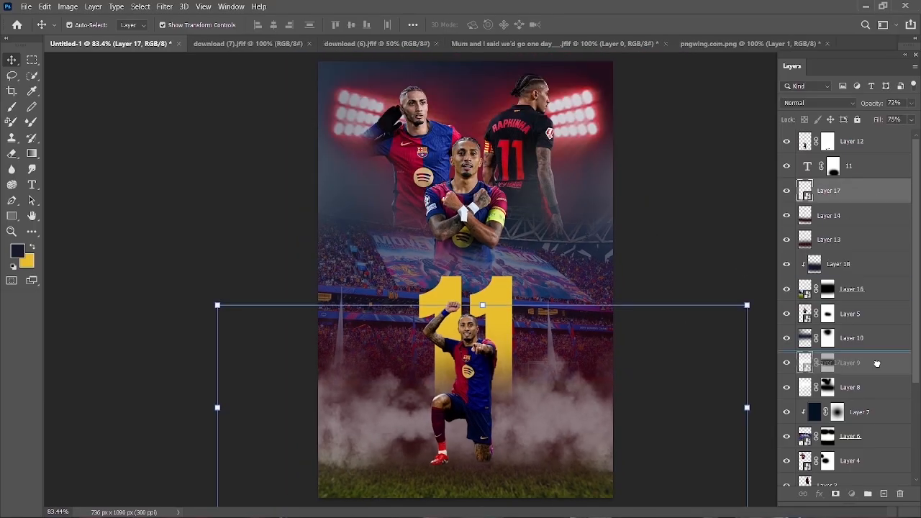
{"action": "key", "text": "ctrl+j"}
{"action": "left_click_drag", "start_coordinate": [854, 191], "coordinate": [852, 132]}
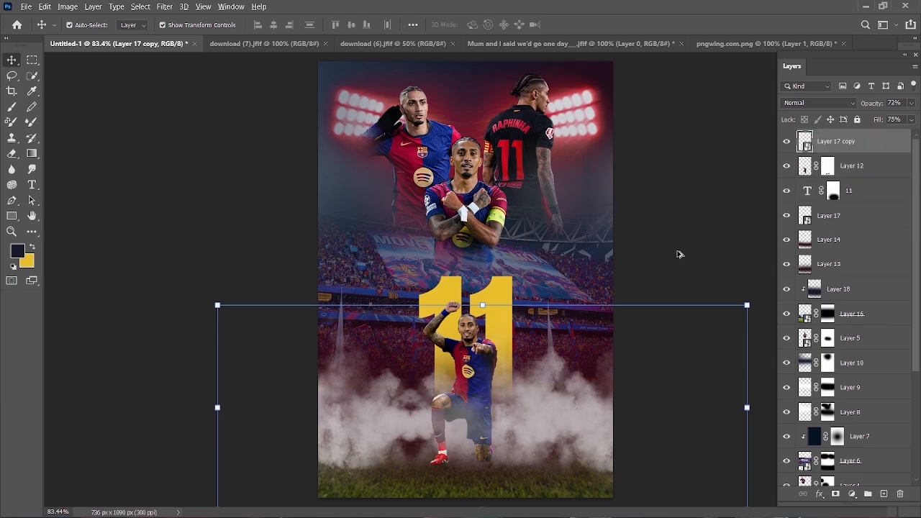
{"action": "scroll", "coordinate": [704, 233], "scroll_direction": "down", "scroll_amount": 1}
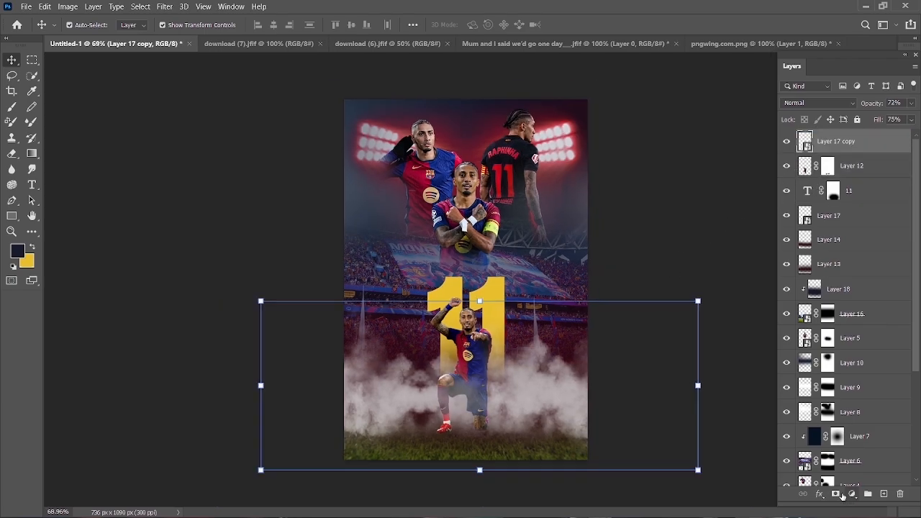
{"action": "left_click", "coordinate": [836, 493]}
{"action": "key", "text": "b"}
{"action": "key", "text": "d"}
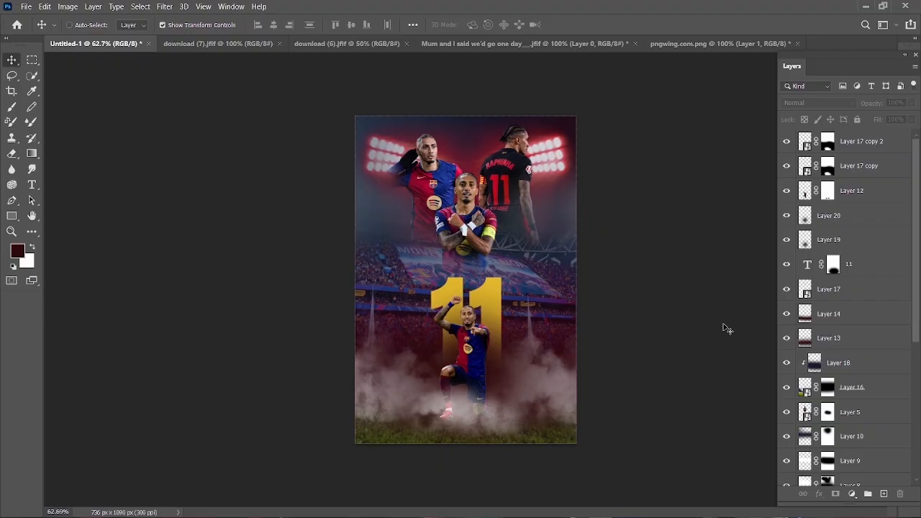
- Stamp all visible layers into a merged layer and group the original layers from Layer 17 copy 2 down to Layer 0 beneath it
{"action": "key", "text": "ctrl+shift+alt+e"}
{"action": "left_click", "coordinate": [852, 167]}
{"action": "scroll", "coordinate": [857, 396], "scroll_direction": "down", "scroll_amount": 5}
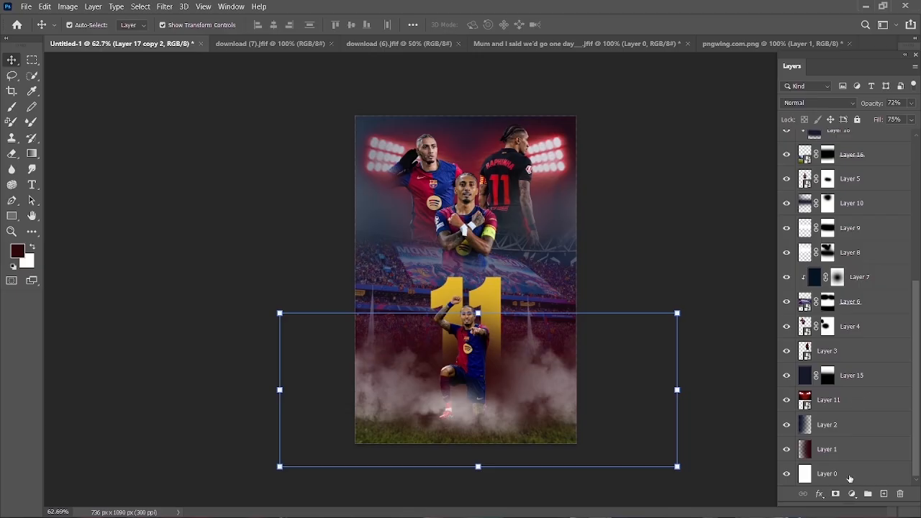
{"action": "left_click", "coordinate": [850, 475], "text": "shift"}
{"action": "key", "text": "ctrl+g"}
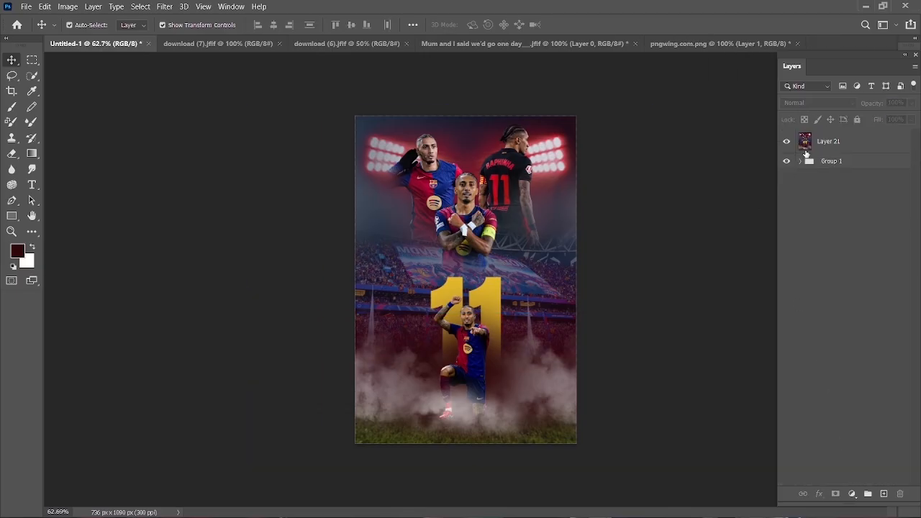
{"action": "key", "text": "alt+bracketright"}
- Open the Camera Raw Filter on Layer 21 and set exposure to -0.25, contrast to +5 and shadows to -9
{"action": "scroll", "coordinate": [551, 240], "scroll_direction": "up", "scroll_amount": 2}
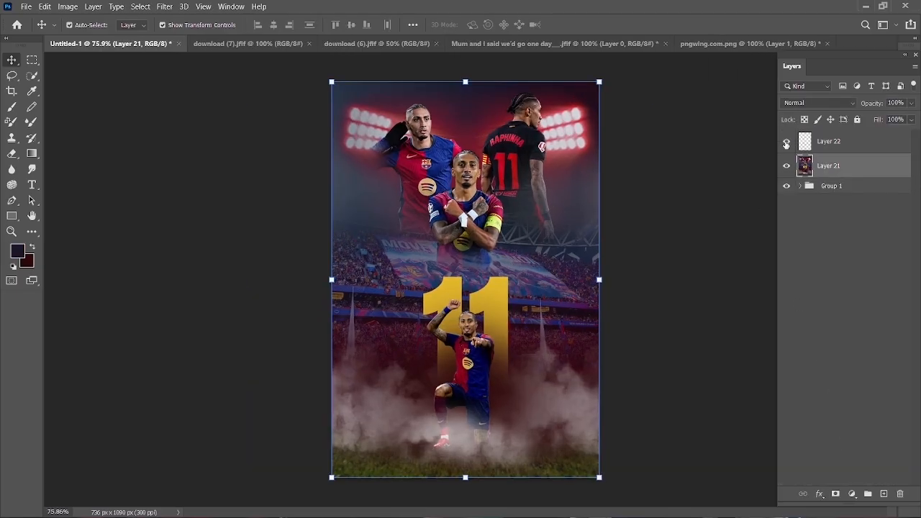
{"action": "left_click", "coordinate": [164, 7]}
{"action": "left_click", "coordinate": [196, 92]}
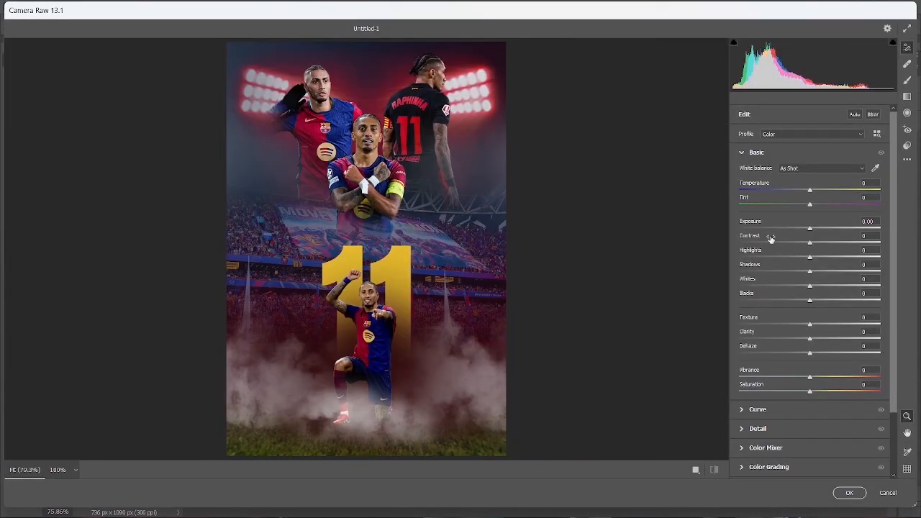
{"action": "left_click_drag", "start_coordinate": [809, 231], "coordinate": [801, 272]}
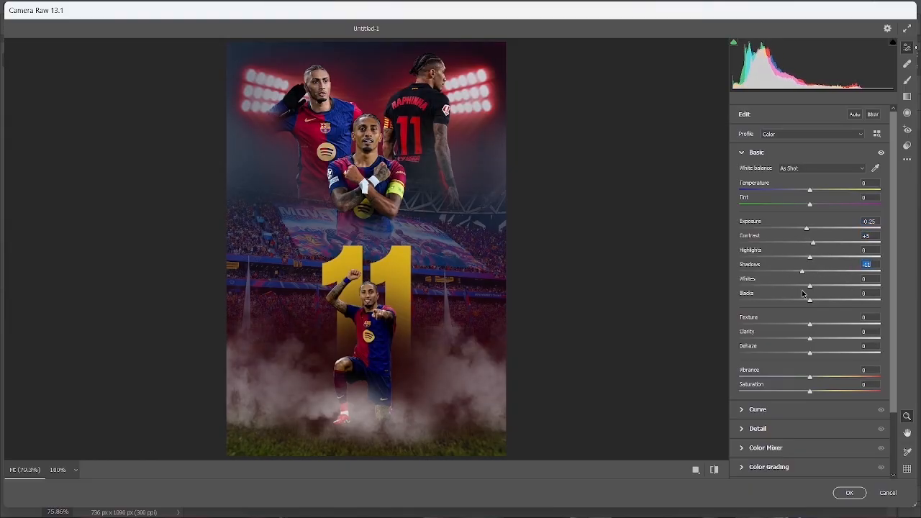
{"action": "scroll", "coordinate": [808, 327], "scroll_direction": "down", "scroll_amount": 1}
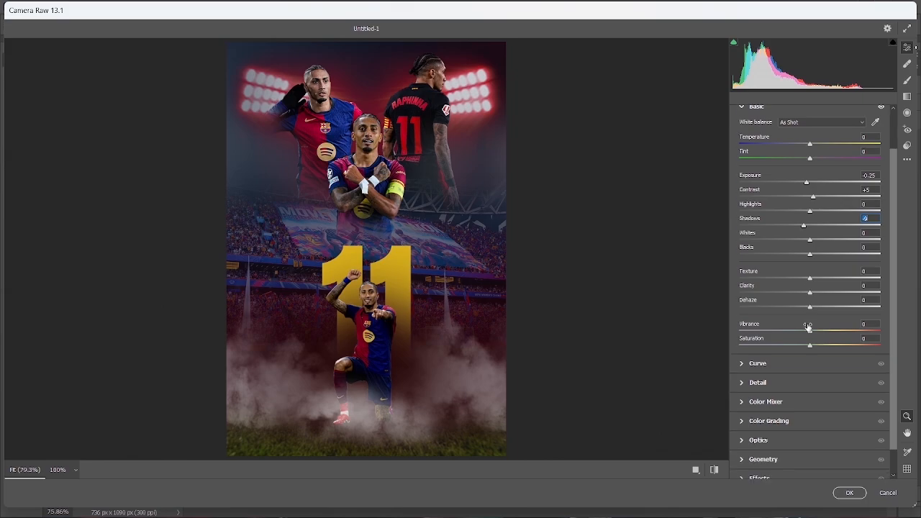
- Set clarity to +27 and dehaze to +8, adjust the texture slightly, and darken the edges with a vignetting of -30
{"action": "mouse_move", "coordinate": [812, 281]}
{"action": "left_mouse_down"}
{"action": "mouse_move", "coordinate": [821, 288]}
{"action": "mouse_move", "coordinate": [796, 291]}
{"action": "mouse_move", "coordinate": [828, 295]}
{"action": "mouse_move", "coordinate": [780, 284]}
{"action": "mouse_move", "coordinate": [827, 295]}
{"action": "mouse_move", "coordinate": [824, 315]}
{"action": "mouse_move", "coordinate": [804, 321]}
{"action": "mouse_move", "coordinate": [816, 322]}
{"action": "mouse_move", "coordinate": [813, 310]}
{"action": "mouse_move", "coordinate": [833, 295]}
{"action": "mouse_move", "coordinate": [836, 307]}
{"action": "mouse_move", "coordinate": [824, 280]}
{"action": "mouse_move", "coordinate": [786, 284]}
{"action": "mouse_move", "coordinate": [811, 289]}
{"action": "left_mouse_up"}
{"action": "scroll", "coordinate": [422, 251], "scroll_direction": "up", "scroll_amount": 1}
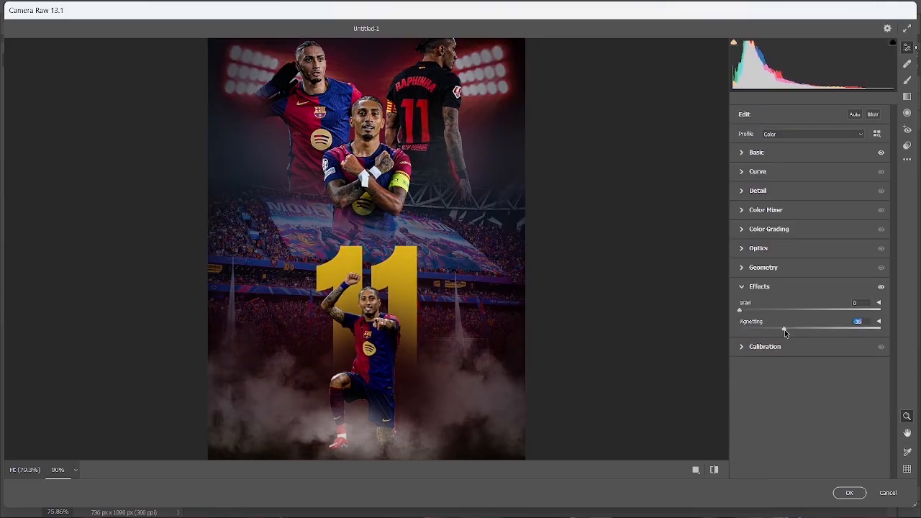
{"action": "mouse_move", "coordinate": [785, 329]}
{"action": "left_mouse_down"}
{"action": "mouse_move", "coordinate": [796, 329]}
{"action": "mouse_move", "coordinate": [788, 332]}
{"action": "left_mouse_up"}
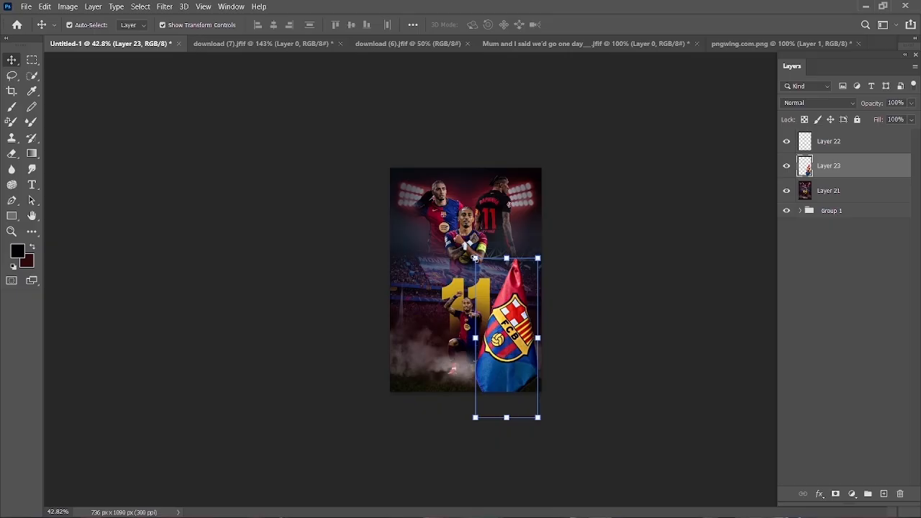
- Place the FCB corner flag cutout in the poster's lower right corner and shrink it to about a fifth of the poster's height
{"action": "left_click_drag", "start_coordinate": [477, 257], "coordinate": [524, 347]}
{"action": "left_click", "coordinate": [593, 24]}
{"action": "left_click", "coordinate": [565, 337]}
{"action": "scroll", "coordinate": [529, 378], "scroll_direction": "down", "scroll_amount": 3}
{"action": "scroll", "coordinate": [490, 387], "scroll_direction": "up", "scroll_amount": 10}
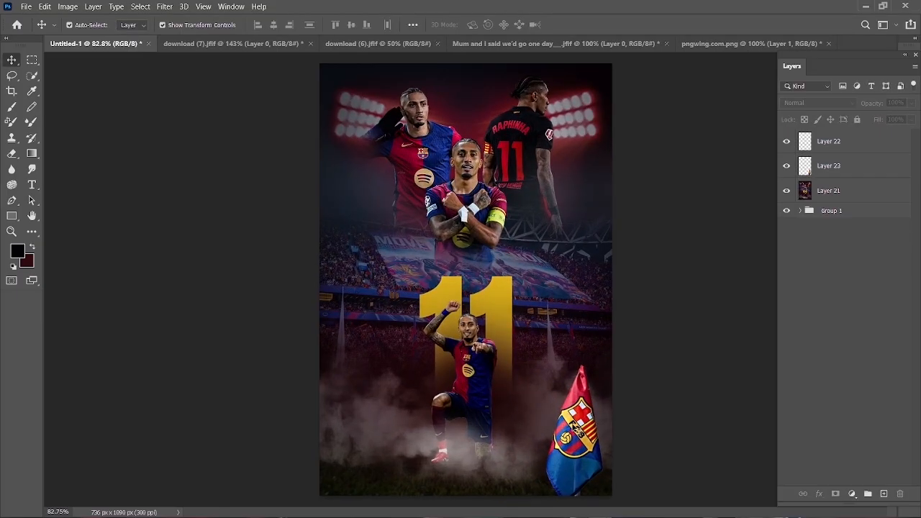
{"action": "left_click_drag", "start_coordinate": [578, 429], "coordinate": [581, 419]}
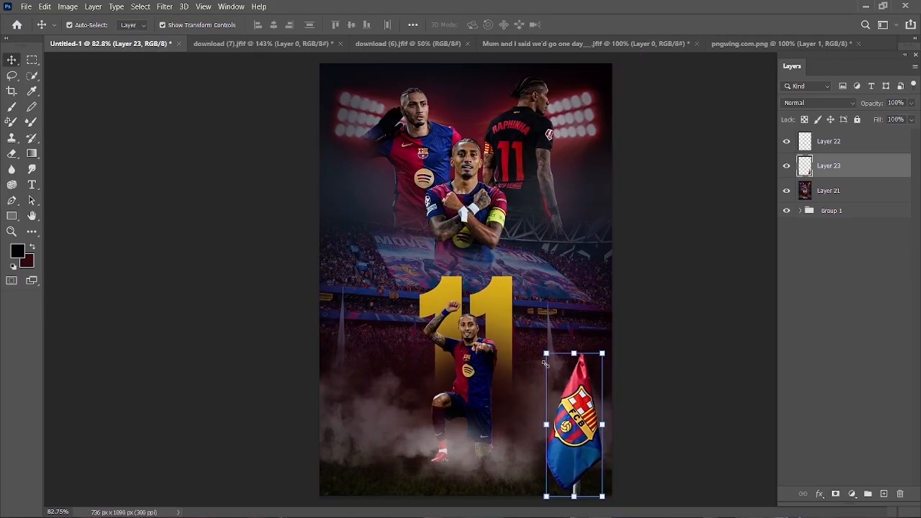
{"action": "left_click_drag", "start_coordinate": [544, 363], "coordinate": [594, 445]}
{"action": "left_click", "coordinate": [594, 25]}
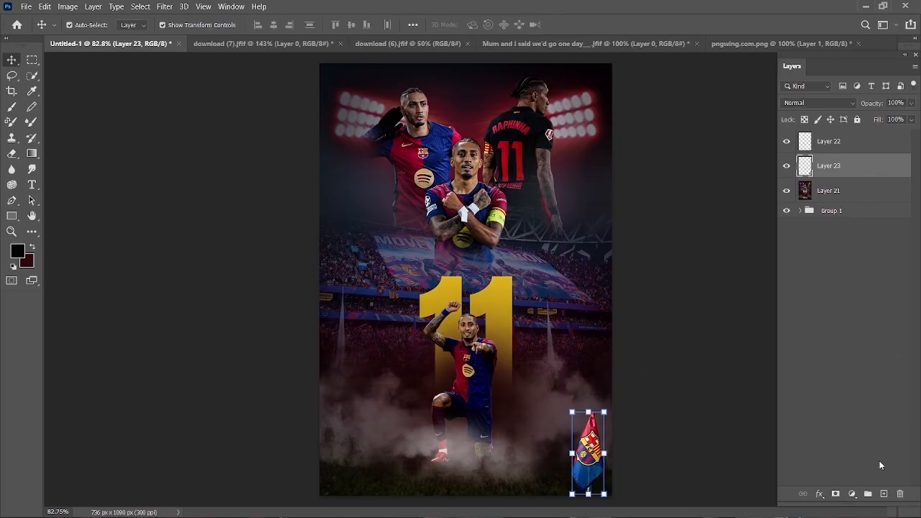
- Add a new layer clipped to the flag's Layer 23 and shade the flag with a 700 px soft black brush
{"action": "left_click", "coordinate": [883, 495]}
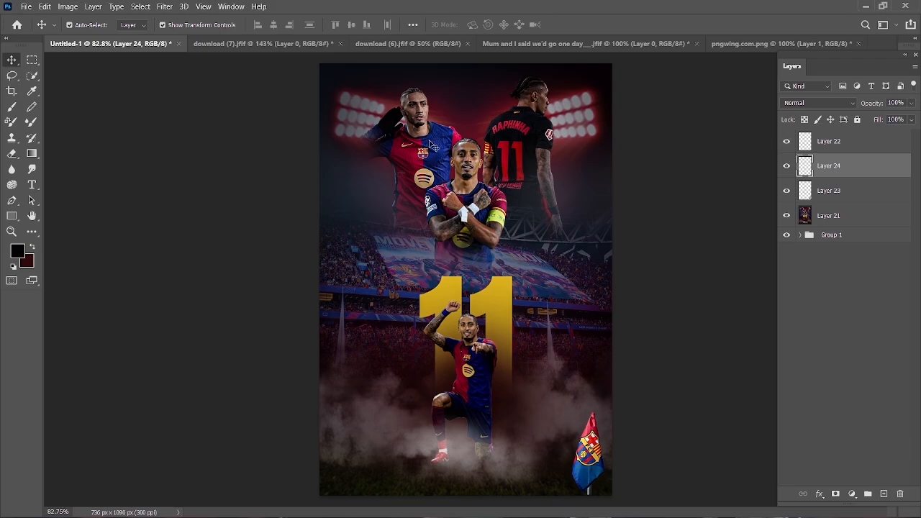
{"action": "left_click", "coordinate": [12, 107]}
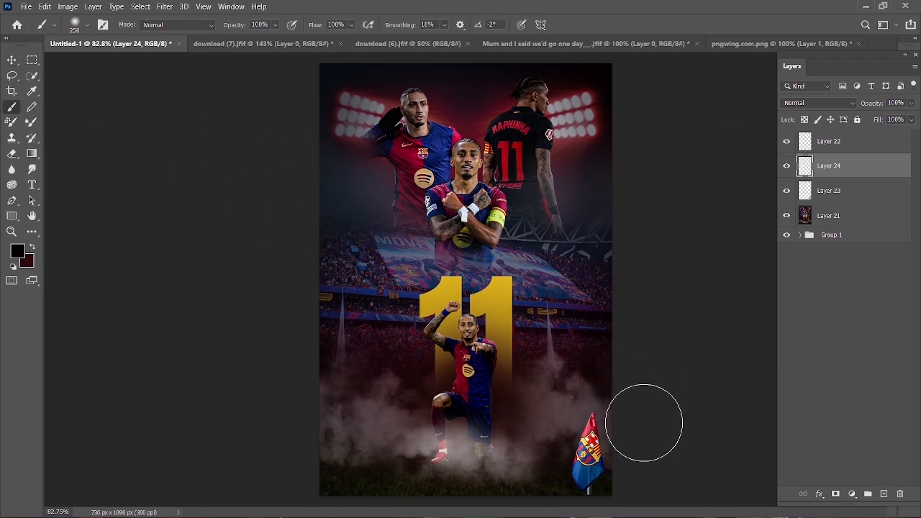
{"action": "key", "text": "bracketright"}
{"action": "key", "text": "bracketright"}
{"action": "key", "text": "bracketright"}
{"action": "key", "text": "bracketright"}
{"action": "key", "text": "bracketright"}
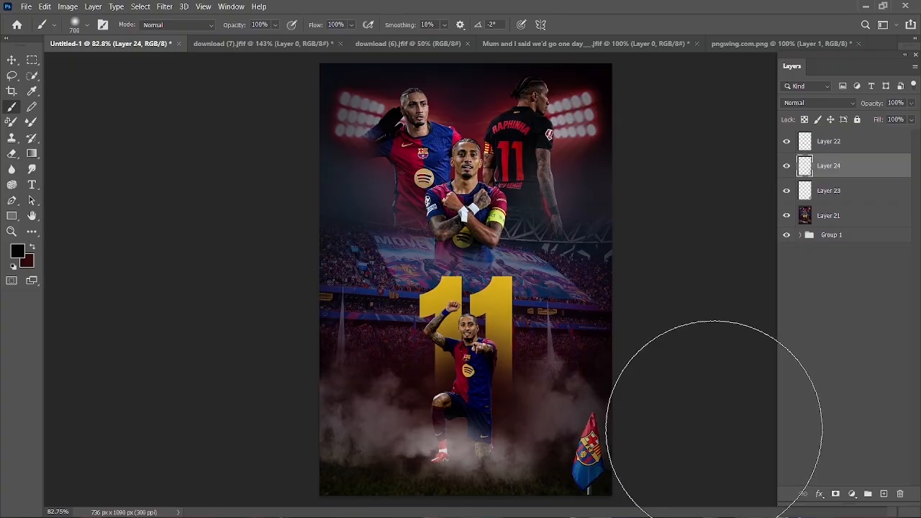
{"action": "left_click", "coordinate": [834, 177], "text": "alt"}
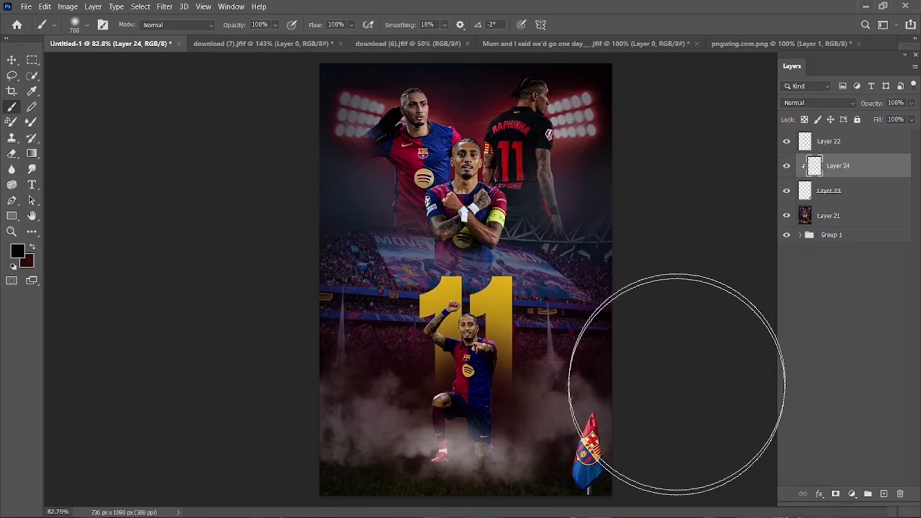
{"action": "scroll", "coordinate": [450, 460], "scroll_direction": "down", "scroll_amount": 2}
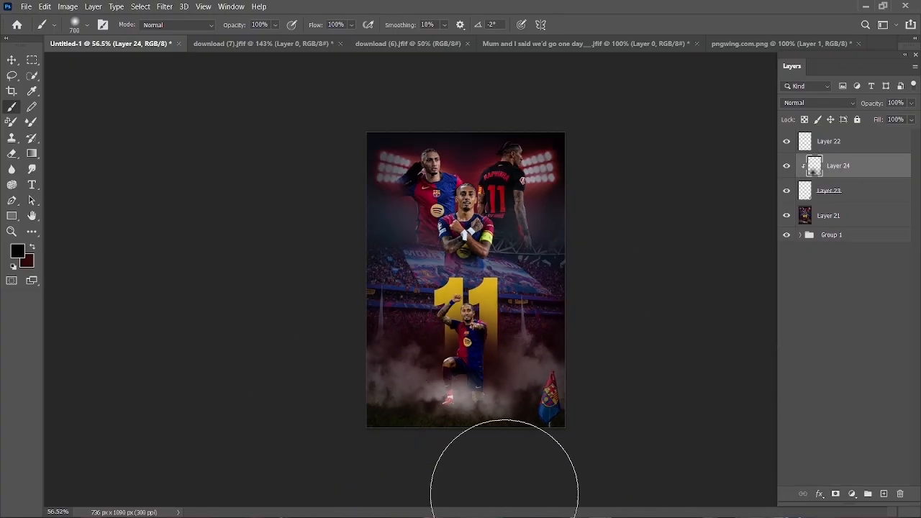
- Reduce Layer 24's opacity to 55%, mask it, and lift the shading off the flag with a 45 px black brush
{"action": "key", "text": "v"}
{"action": "scroll", "coordinate": [547, 389], "scroll_direction": "up", "scroll_amount": 5}
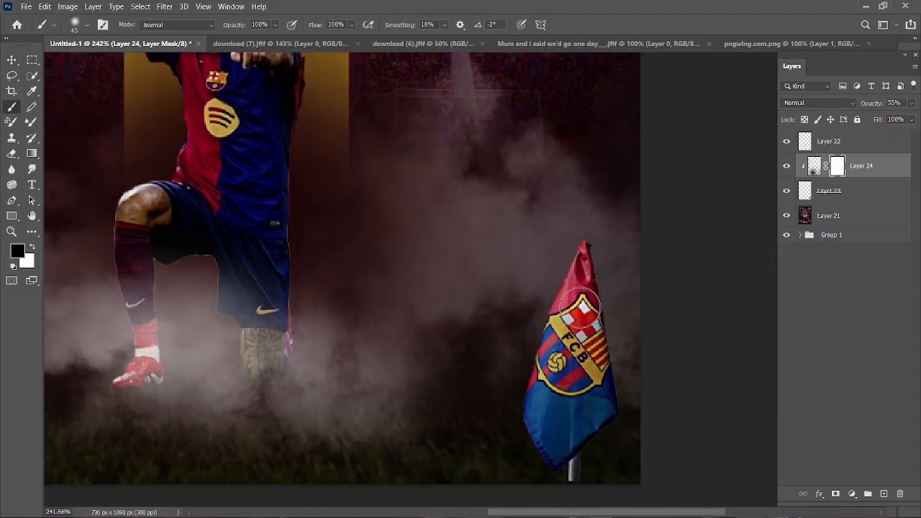
{"action": "left_click", "coordinate": [11, 57]}
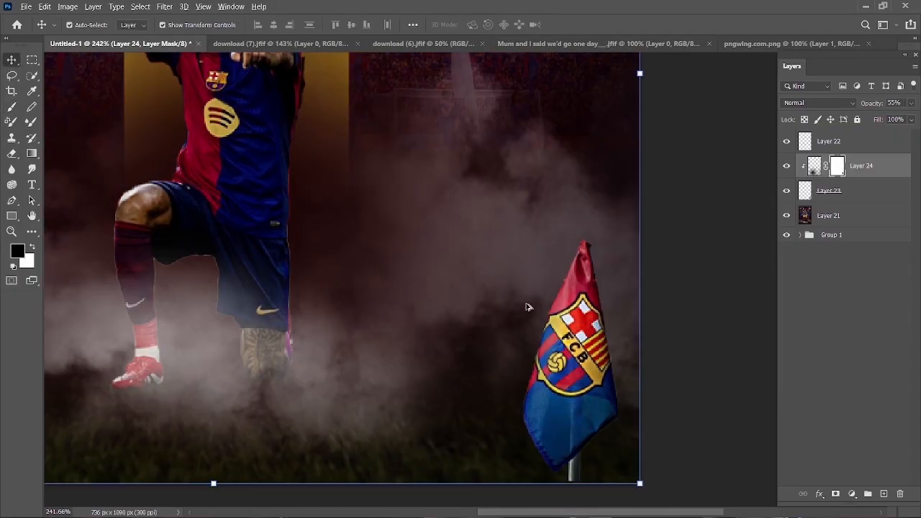
{"action": "scroll", "coordinate": [525, 304], "scroll_direction": "down", "scroll_amount": 5}
{"action": "left_click", "coordinate": [71, 135]}
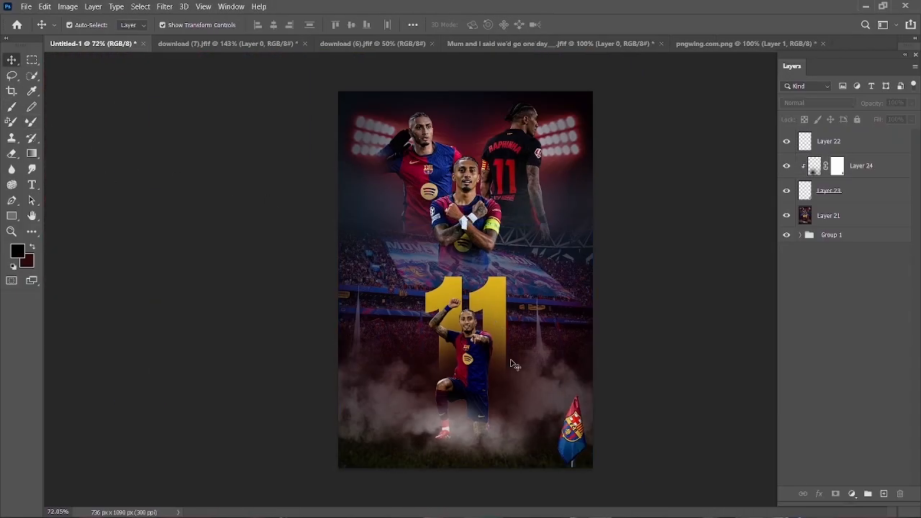
{"action": "scroll", "coordinate": [575, 453], "scroll_direction": "down", "scroll_amount": 2}
{"action": "scroll", "coordinate": [536, 451], "scroll_direction": "up", "scroll_amount": 3}
- Strengthen the flag's shading by setting Layer 24's opacity to 92%
{"action": "left_click", "coordinate": [827, 171]}
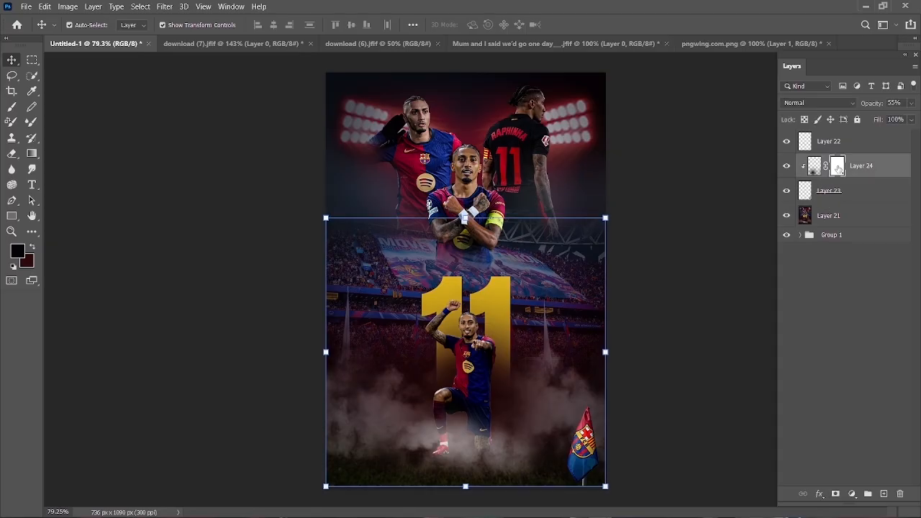
{"action": "left_click_drag", "start_coordinate": [867, 106], "coordinate": [885, 108]}
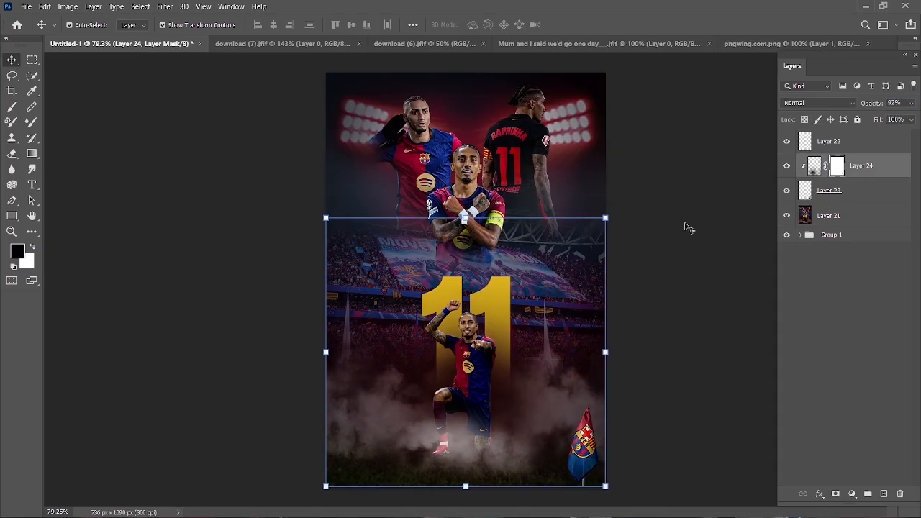
{"action": "left_click", "coordinate": [641, 379]}
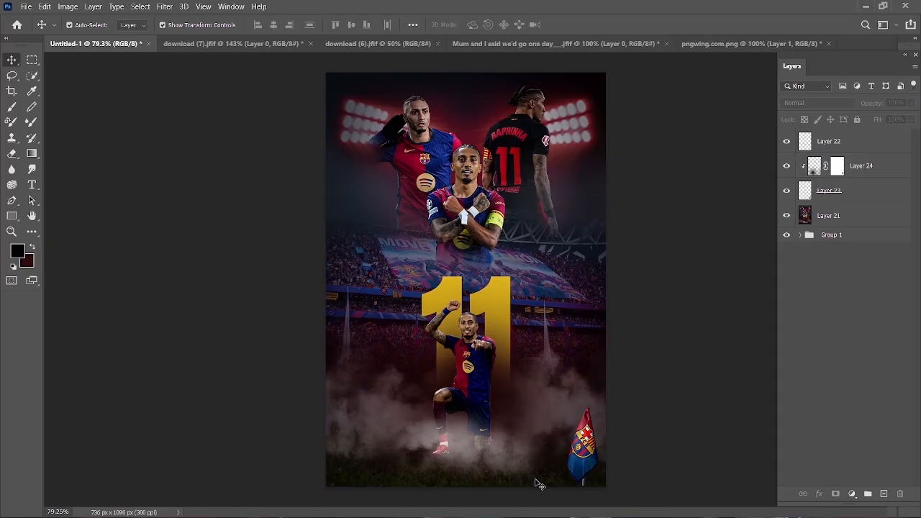